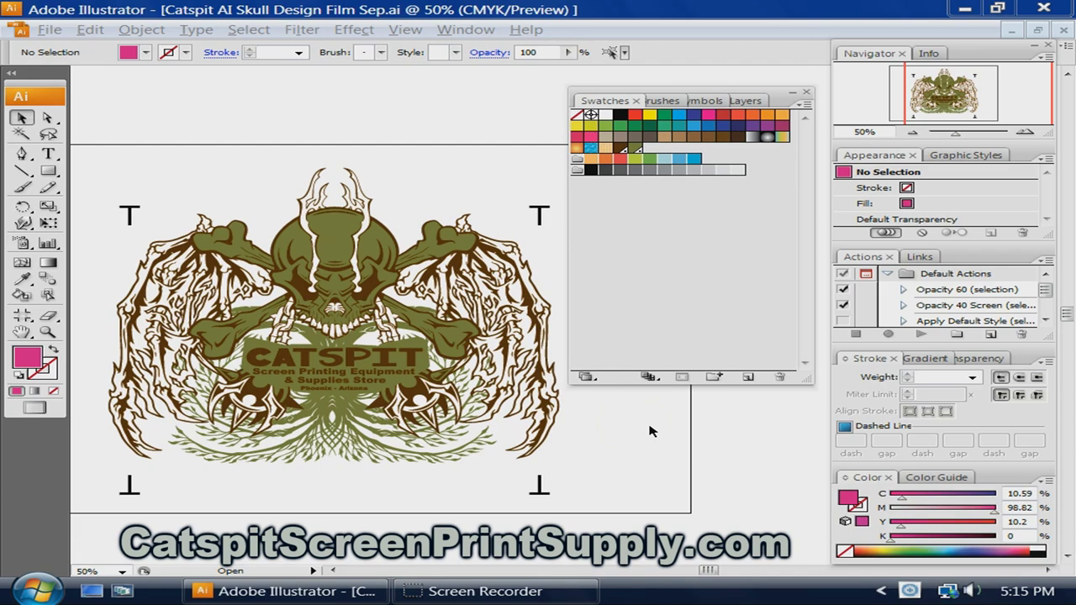
Step: Show the Layers panel to see all the skull artwork sitting on Layer 1
left_click(642, 433)
left_click(648, 430)
left_click(653, 427)
left_click(745, 101)
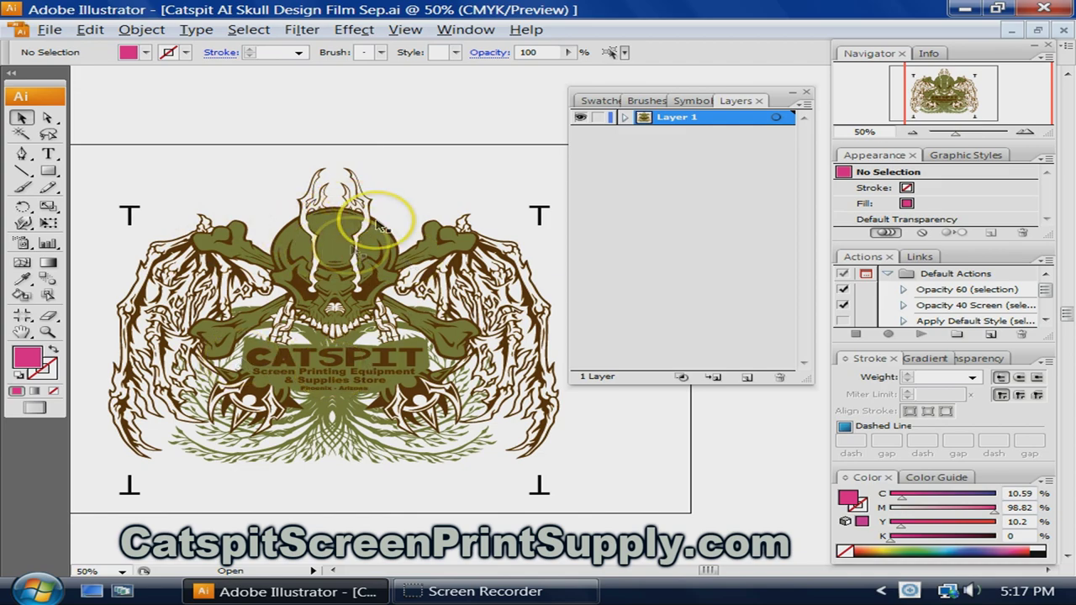
Step: Expand and collapse Layer 1's object list, then hide and reshow its artwork
left_click(624, 117)
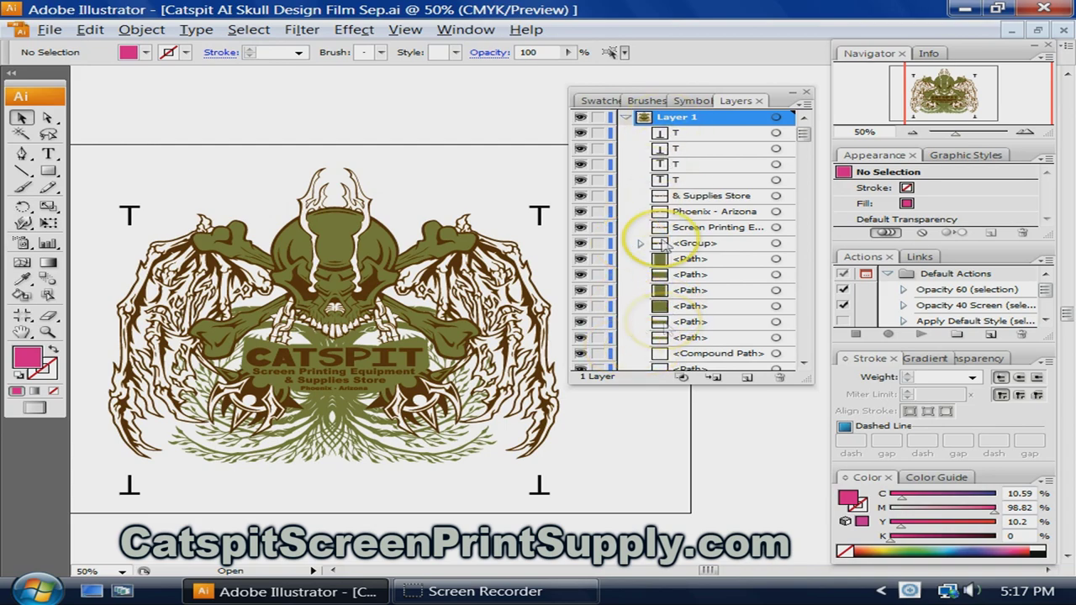
left_click(625, 118)
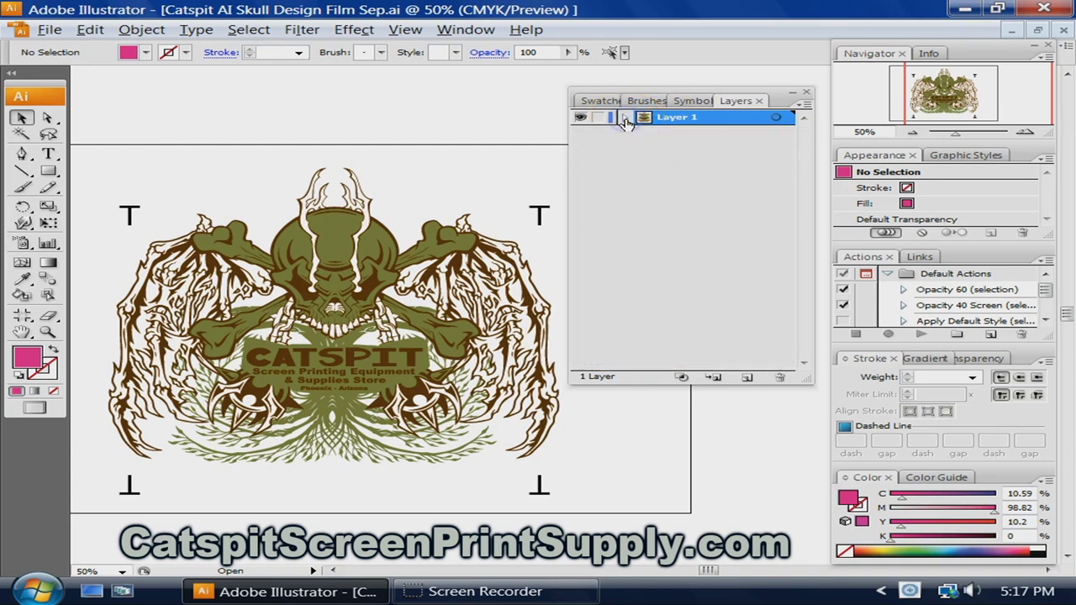
left_click(580, 117)
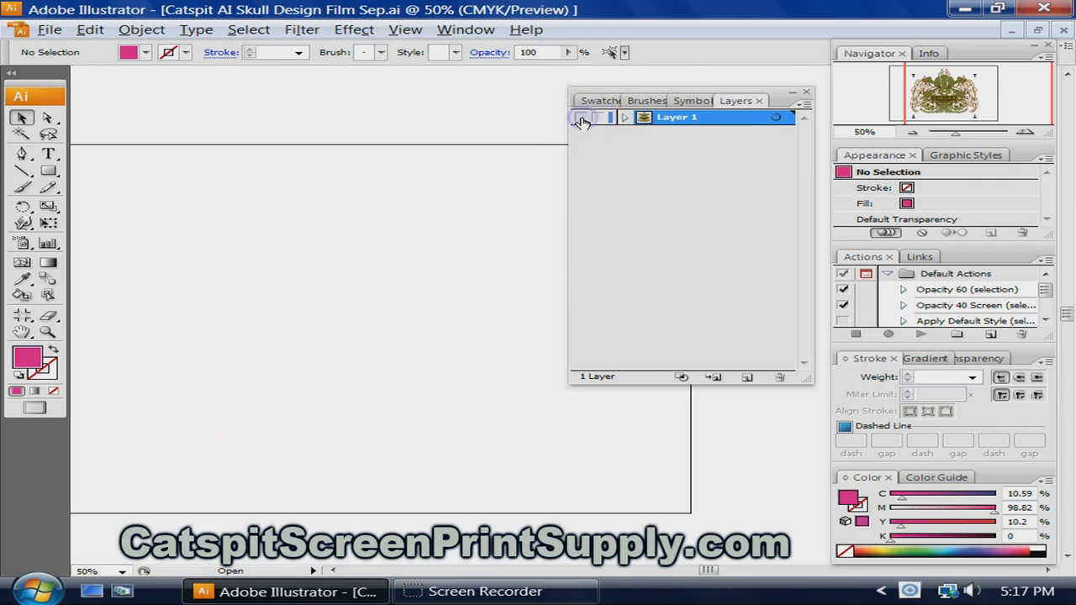
left_click(580, 118)
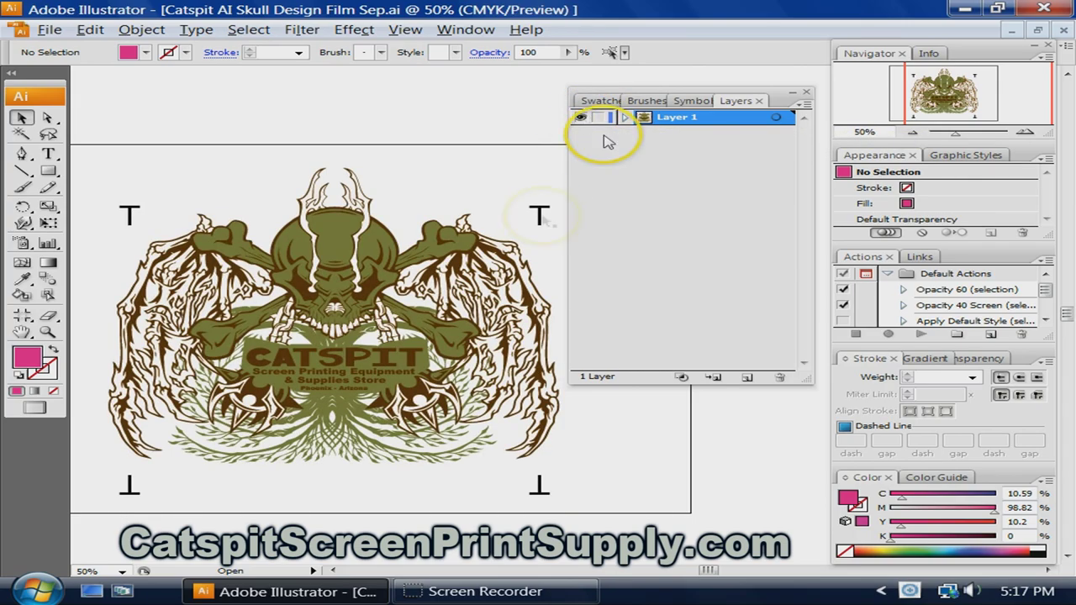
left_click(580, 117)
left_click(580, 118)
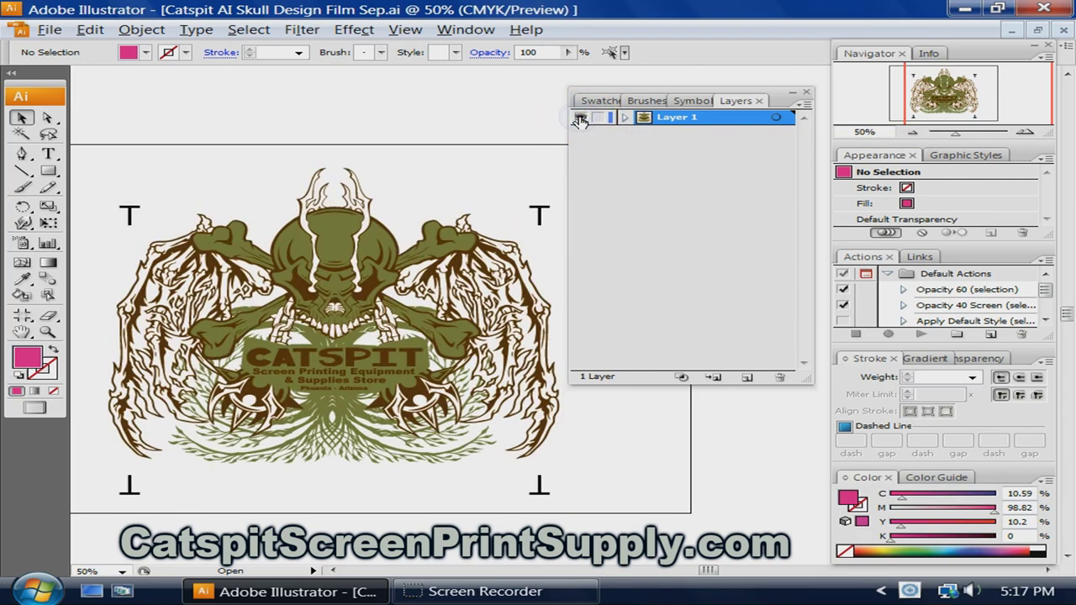
left_click(620, 208)
left_click(595, 100)
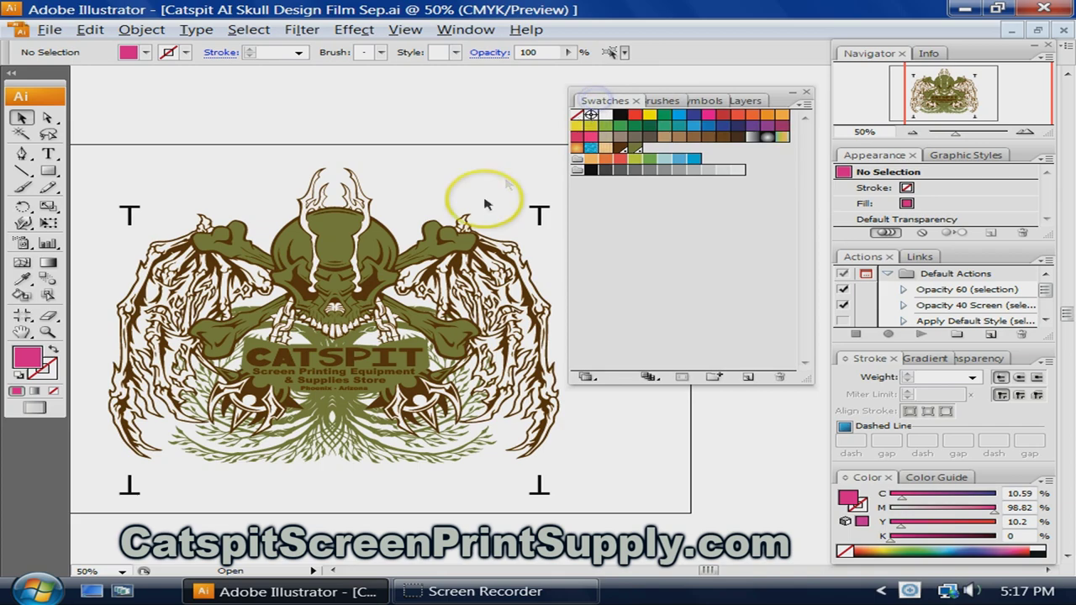
left_click(538, 214)
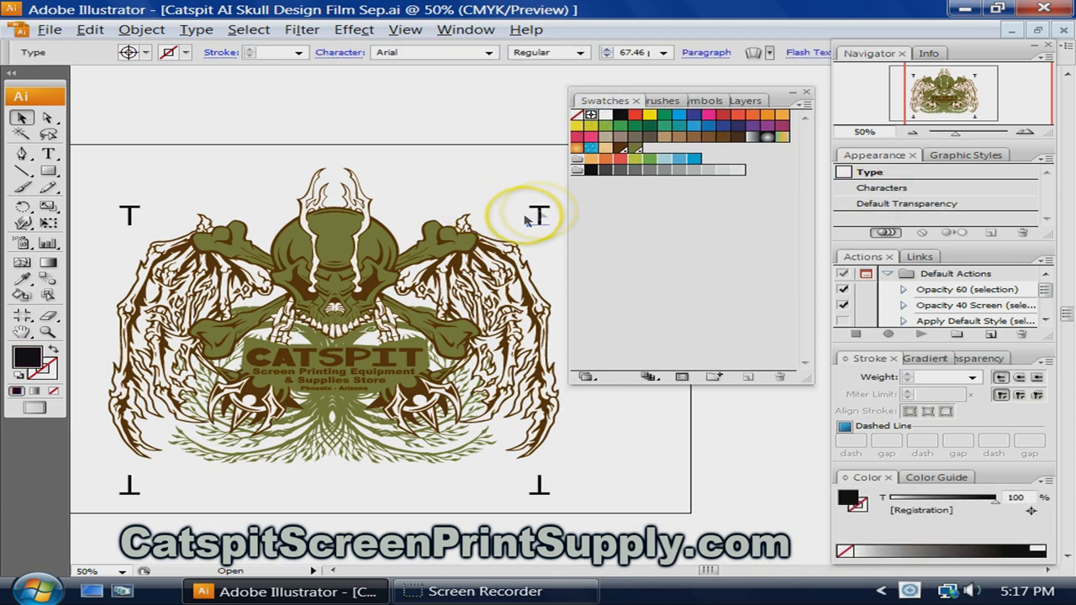
left_click(131, 217)
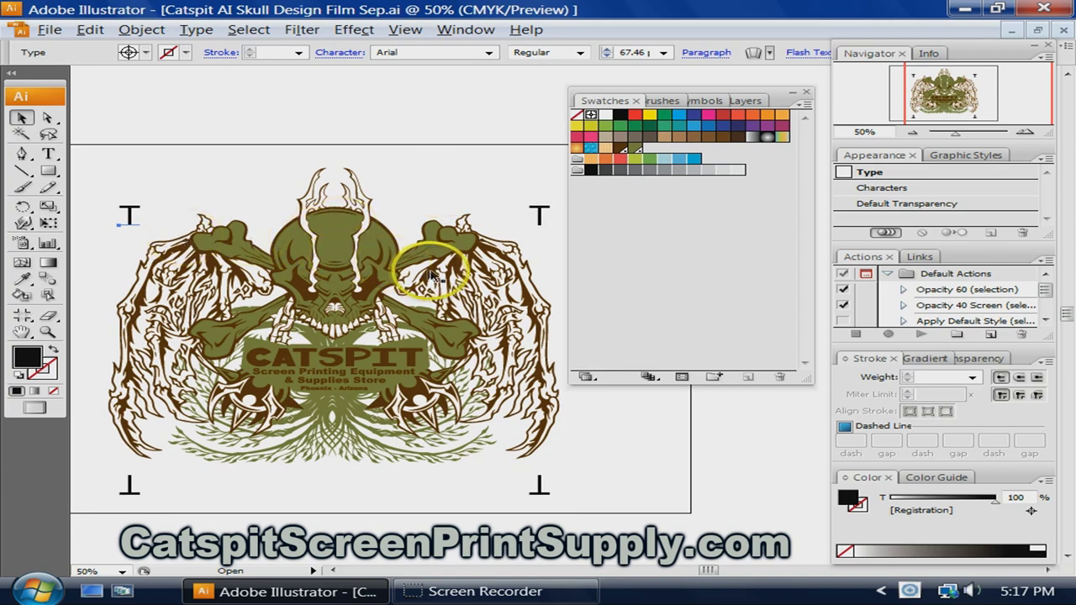
left_click(540, 219, "shift")
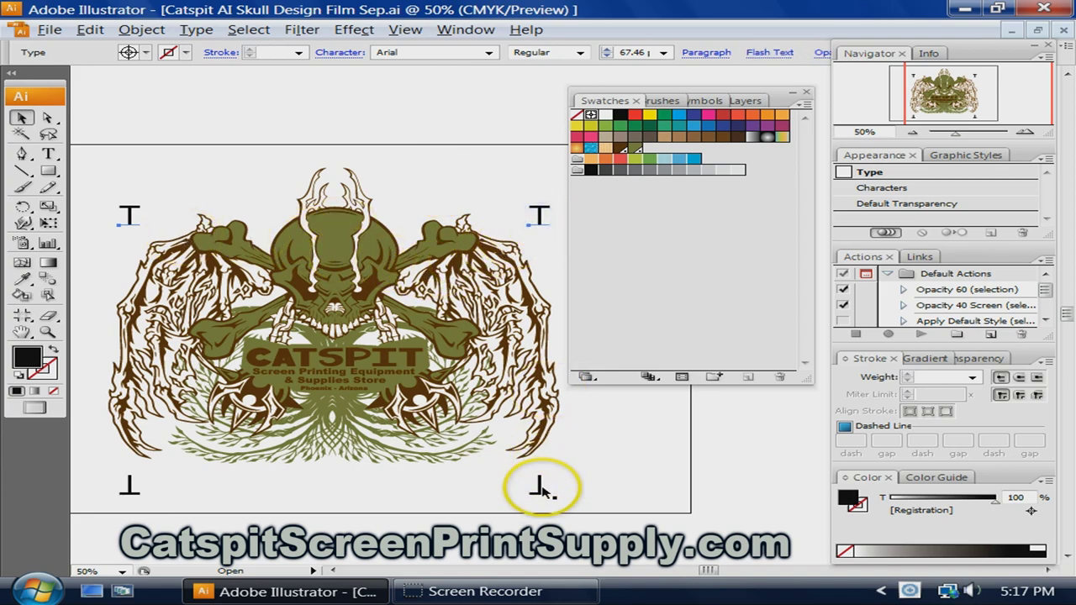
left_click(541, 488, "shift")
left_click(129, 487, "shift")
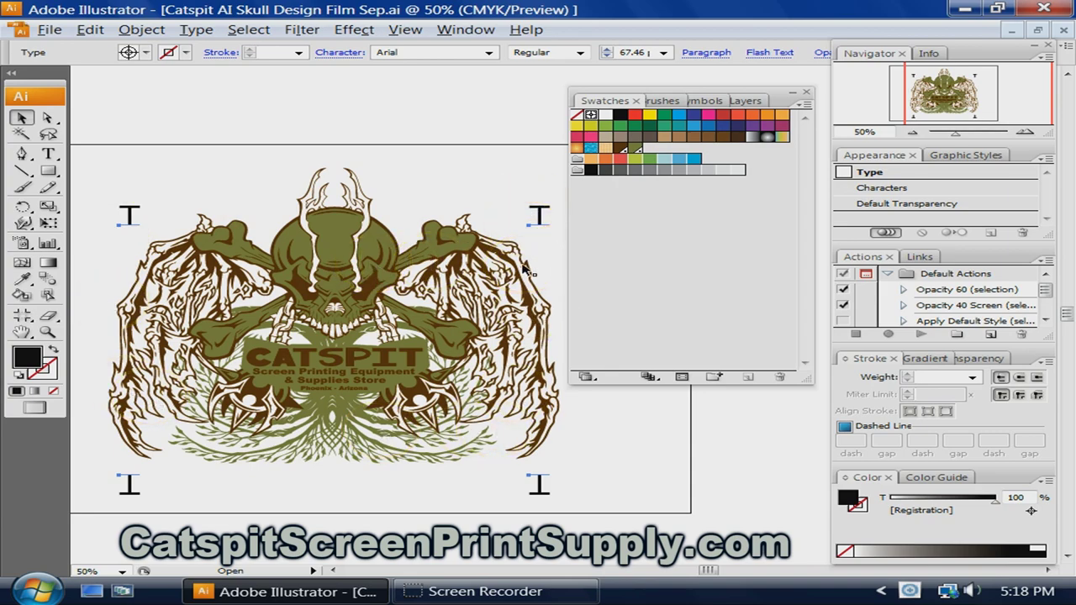
left_click(552, 227)
Step: Select the green skull and the right wing outline to check their fills (wing PANTONE 1545 CV)
left_click(498, 169)
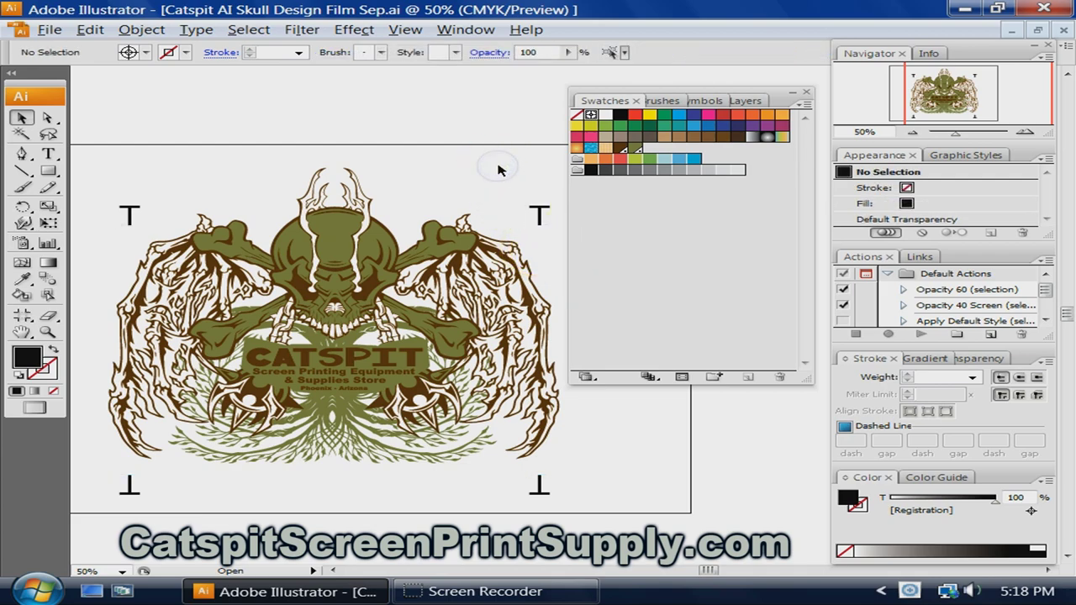
left_click(499, 170)
left_click(461, 387)
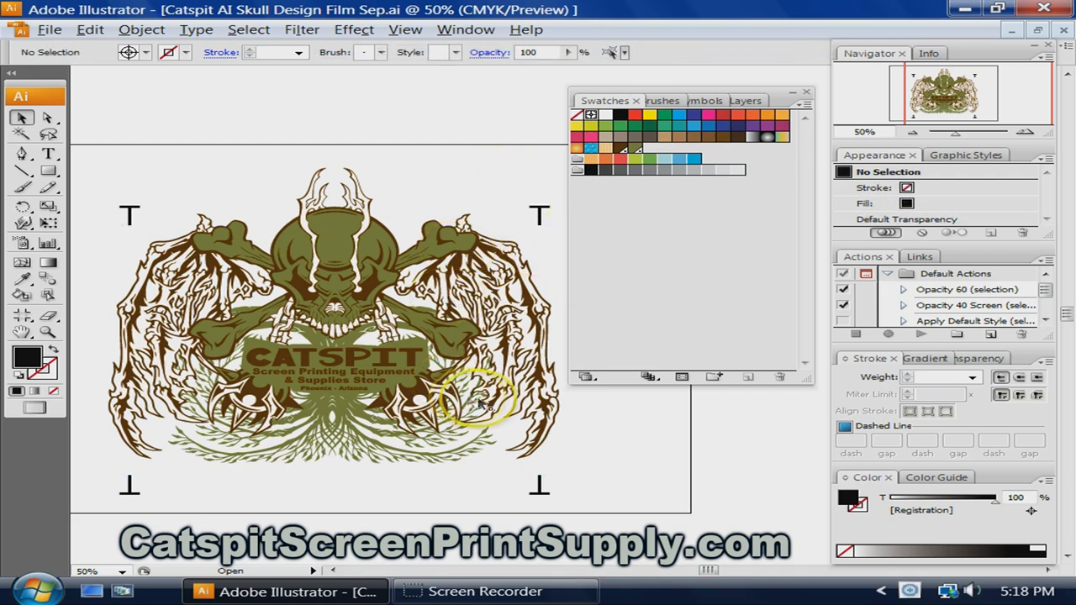
left_click(412, 363)
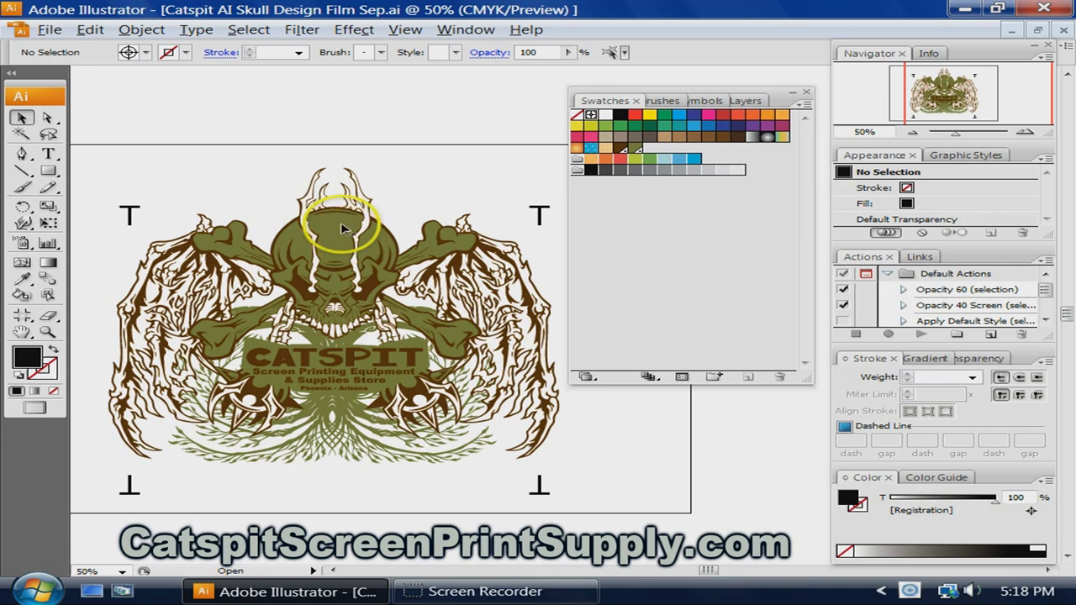
left_click(376, 243)
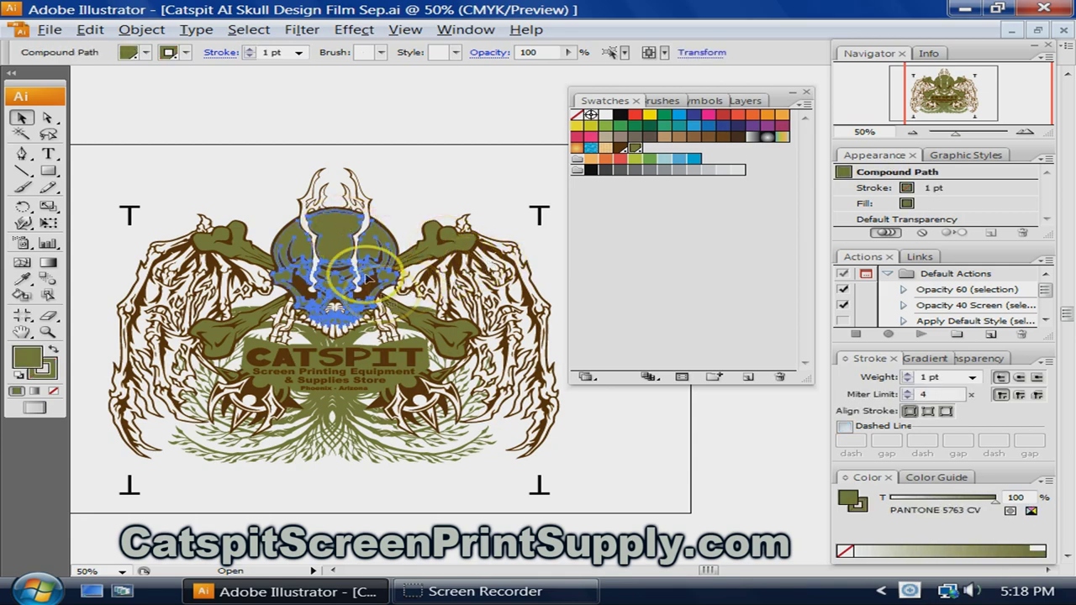
left_click(476, 282)
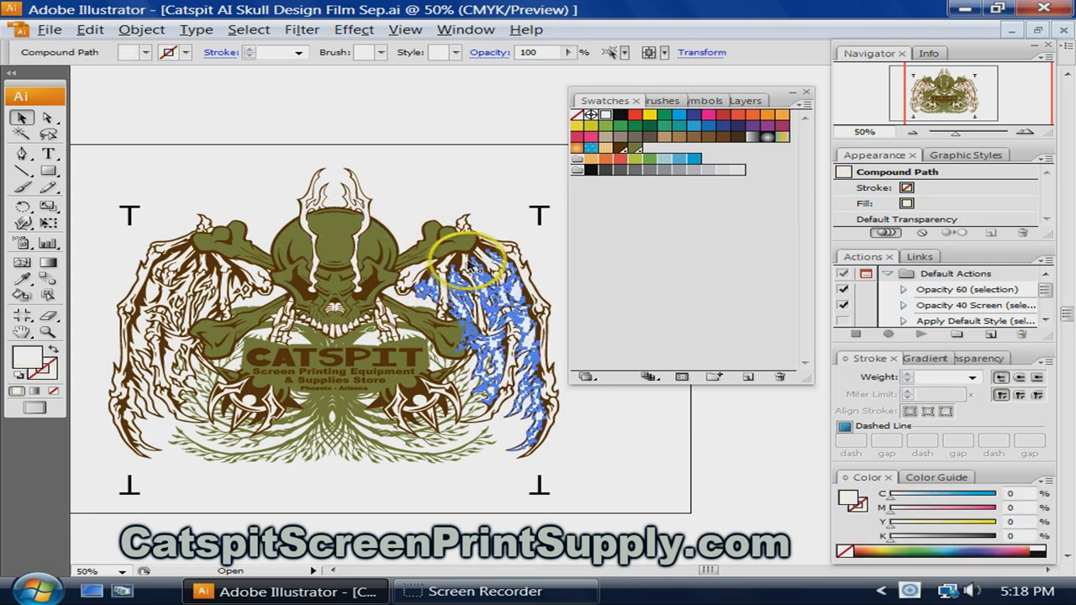
left_click(454, 280)
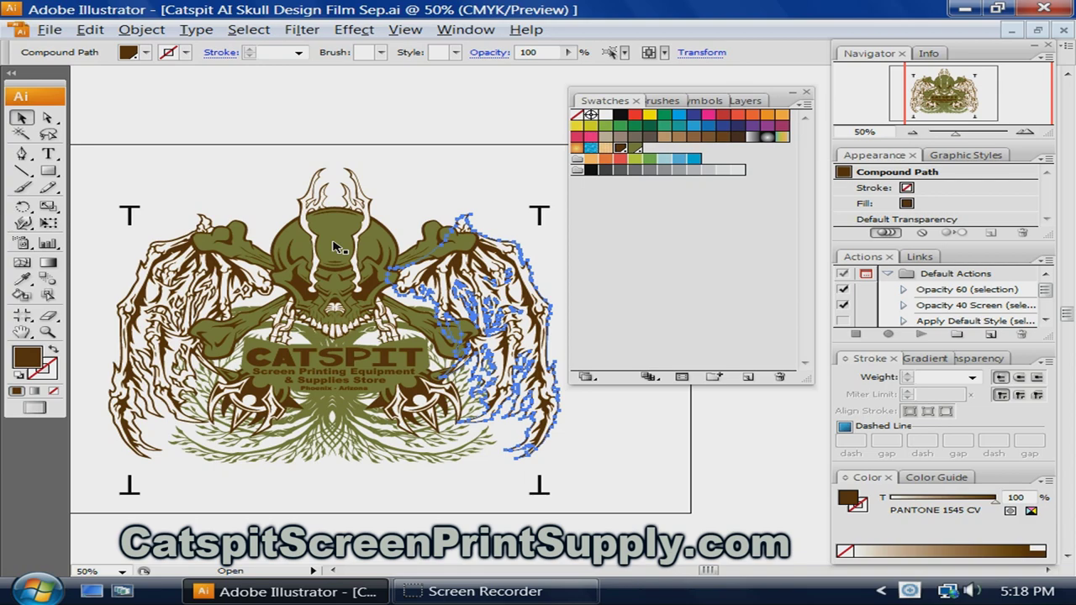
Step: Check the skull and crossbones fills, confirming PANTONE 5763 CV green
left_click(335, 247)
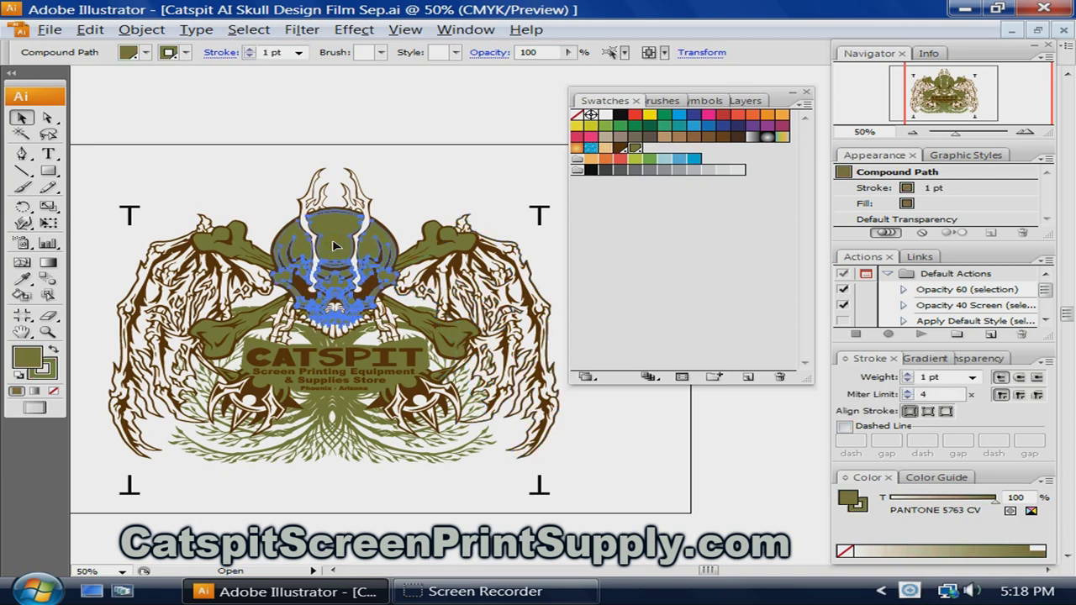
left_click(422, 207)
left_click(424, 185)
left_click(444, 250)
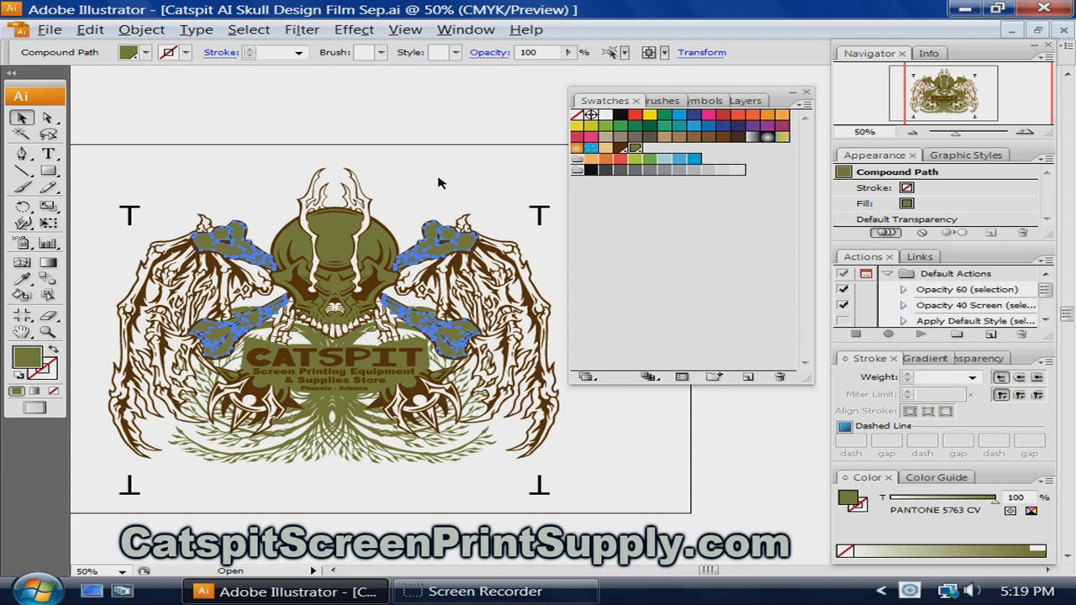
left_click(342, 239)
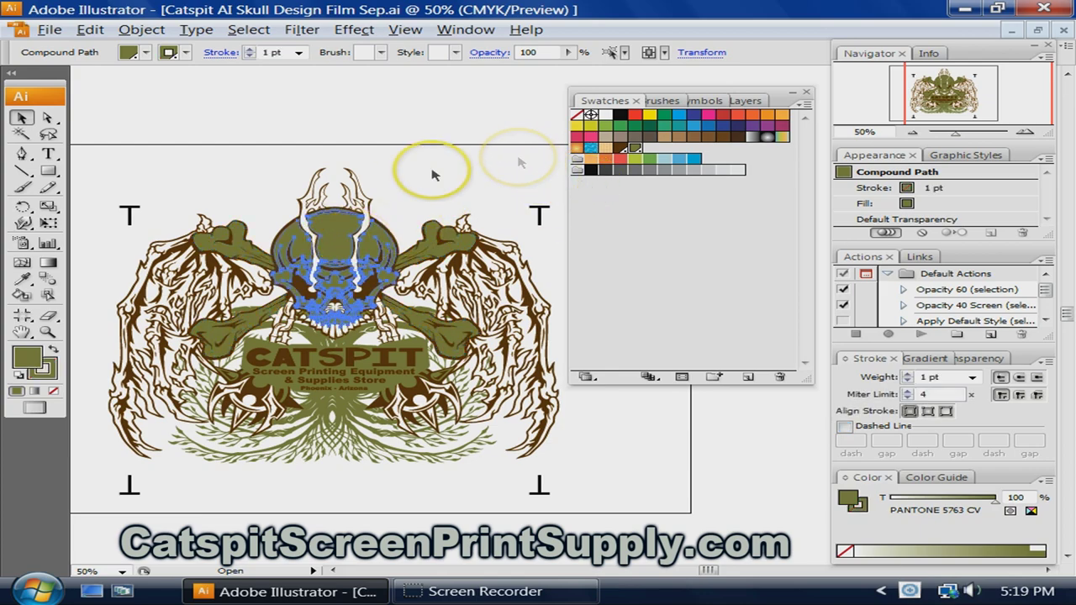
left_click(745, 100)
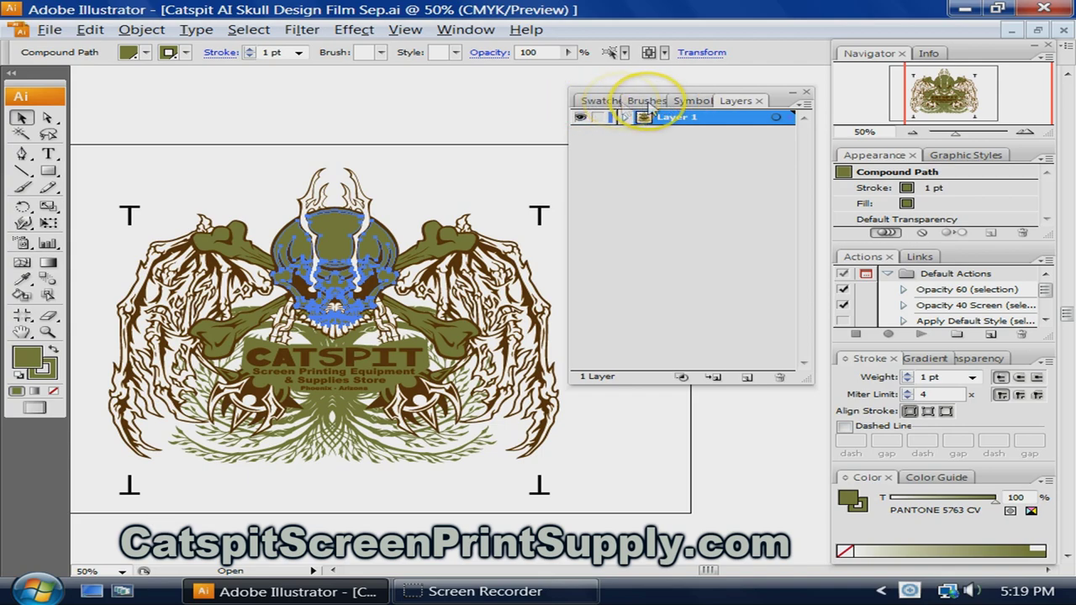
left_click(605, 102)
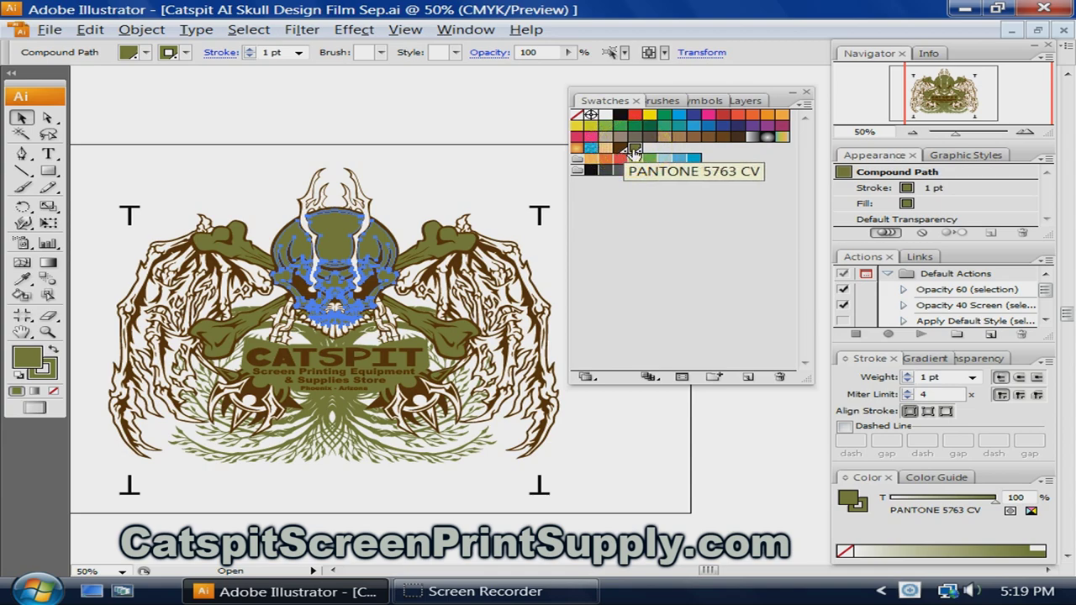
left_click(470, 199)
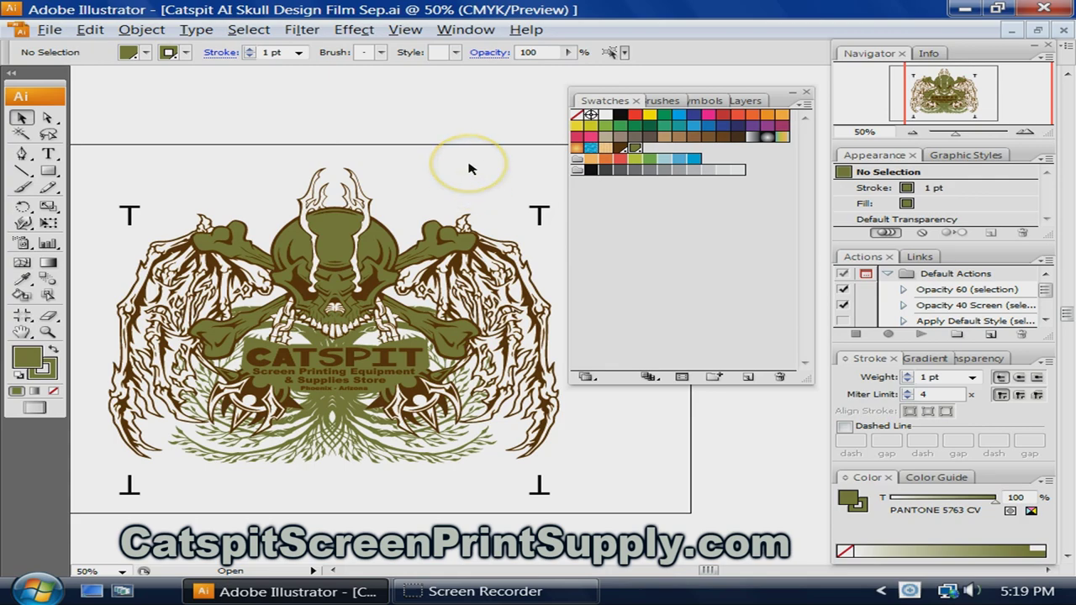
left_click(341, 244)
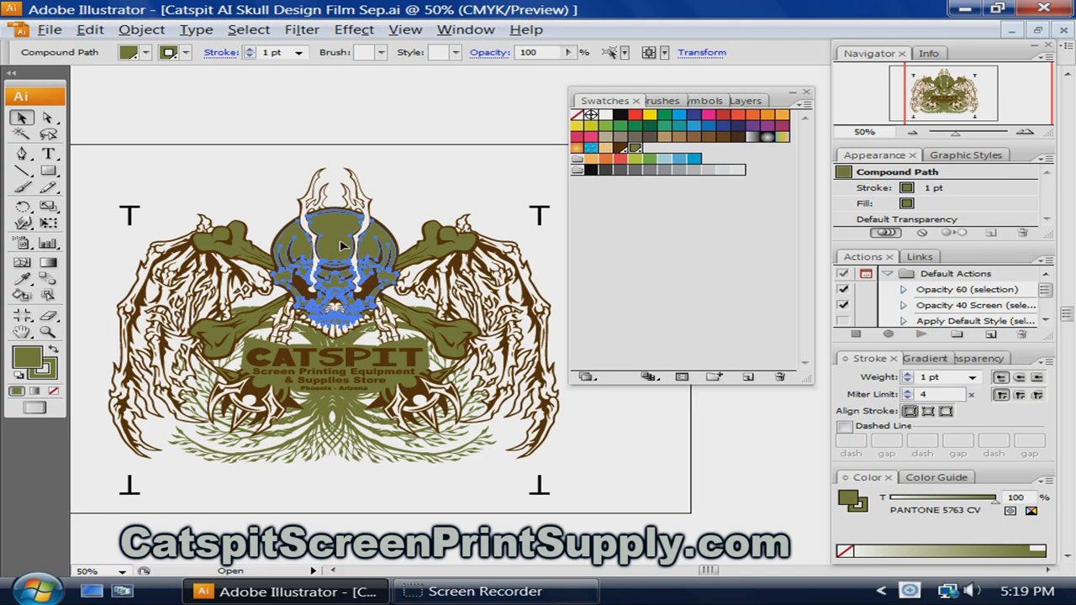
left_click(410, 220)
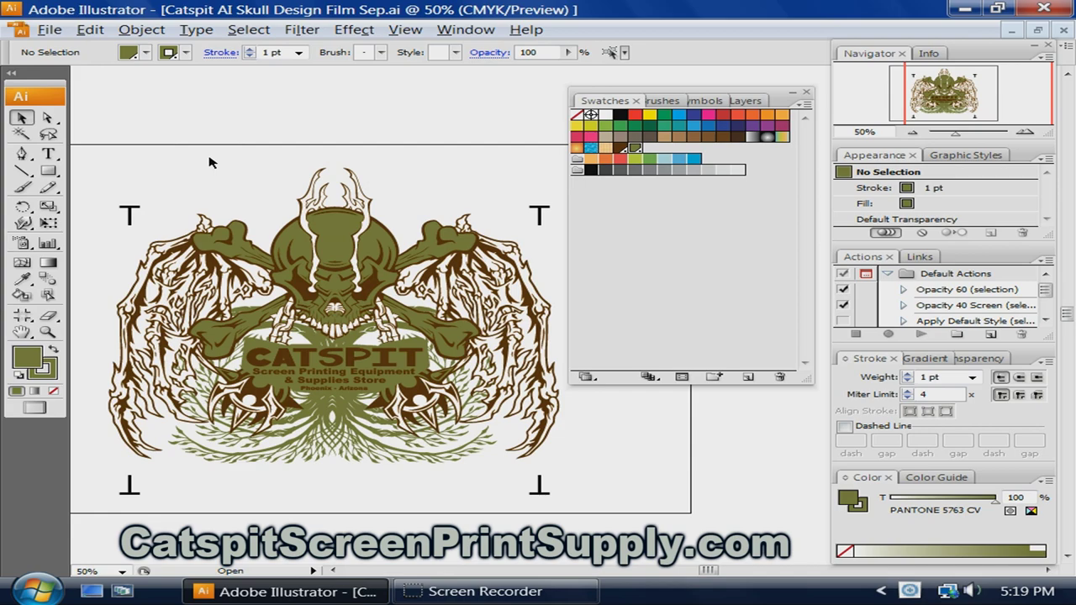
Step: Draw a rectangle top-left above the skull and fill it bright red (C11.37 M100 Y91.37 K2.35)
left_click(48, 171)
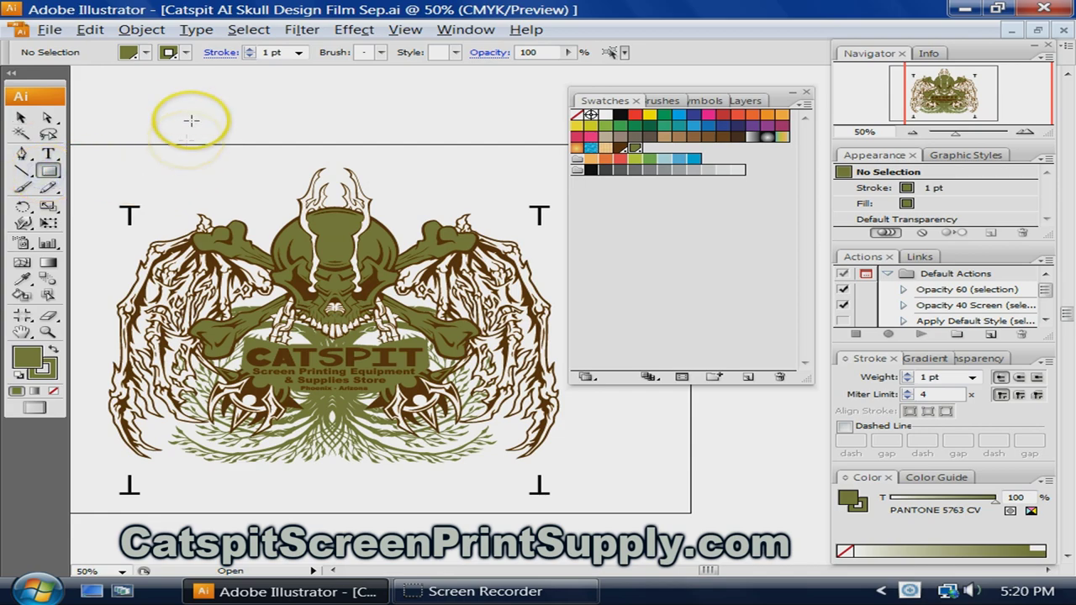
left_click_drag(181, 95, 348, 137)
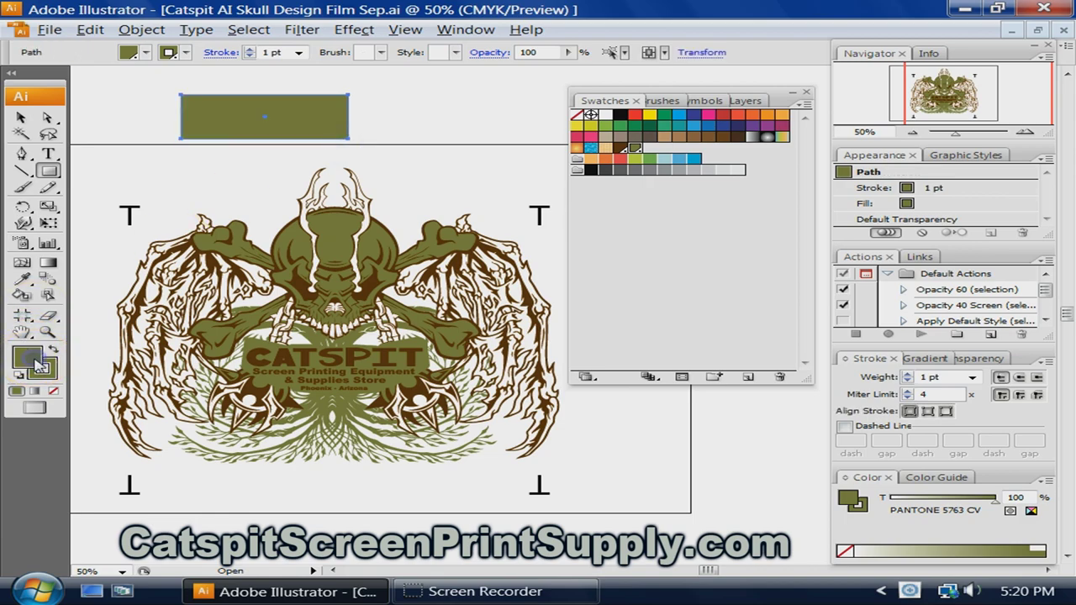
double_click(37, 359)
left_click_drag(577, 227, 576, 207)
left_click(512, 223)
left_click(721, 202)
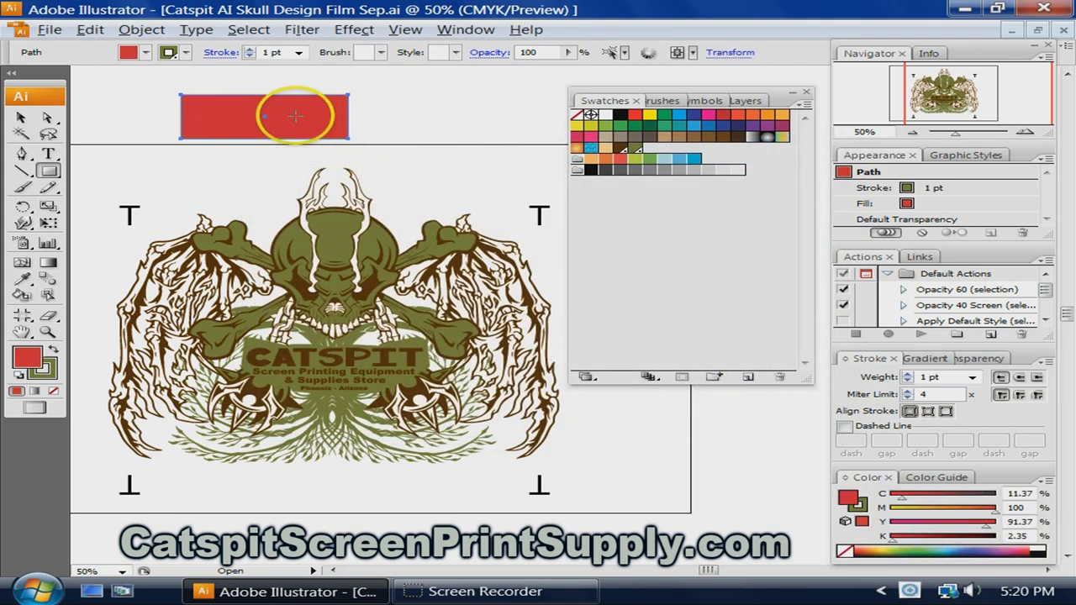
left_click(21, 118)
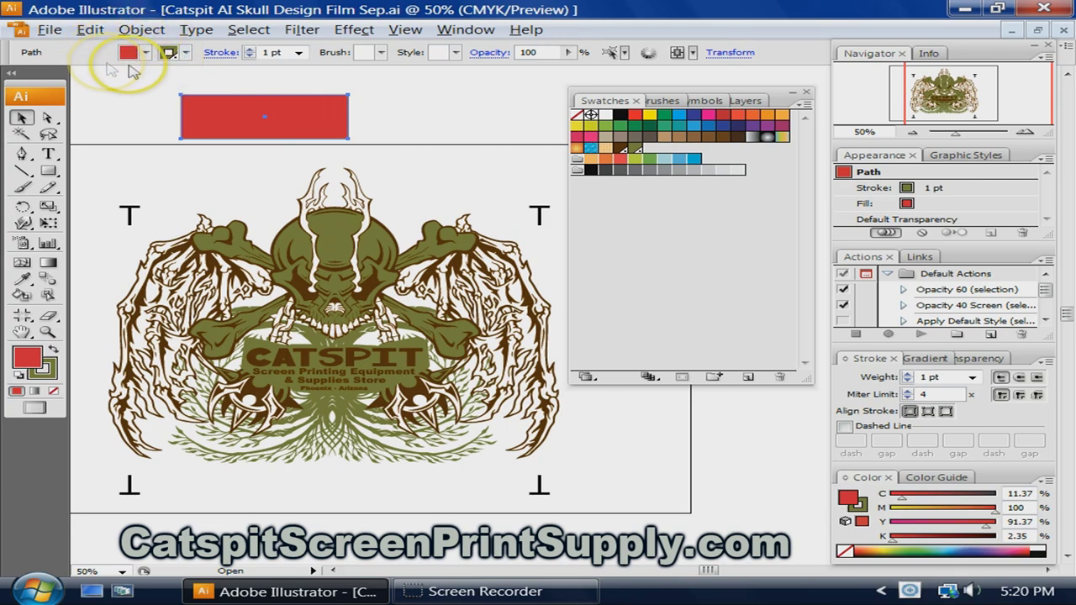
Step: Review the fill's CMYK sliders and nudge the red rectangle slightly up and left
left_click(146, 52)
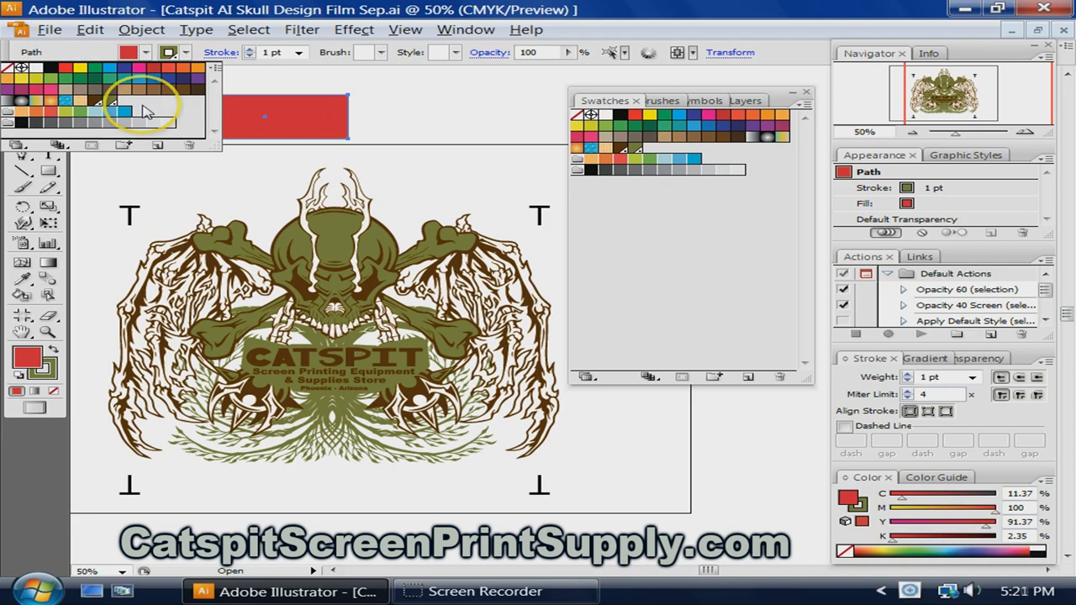
left_click(147, 53)
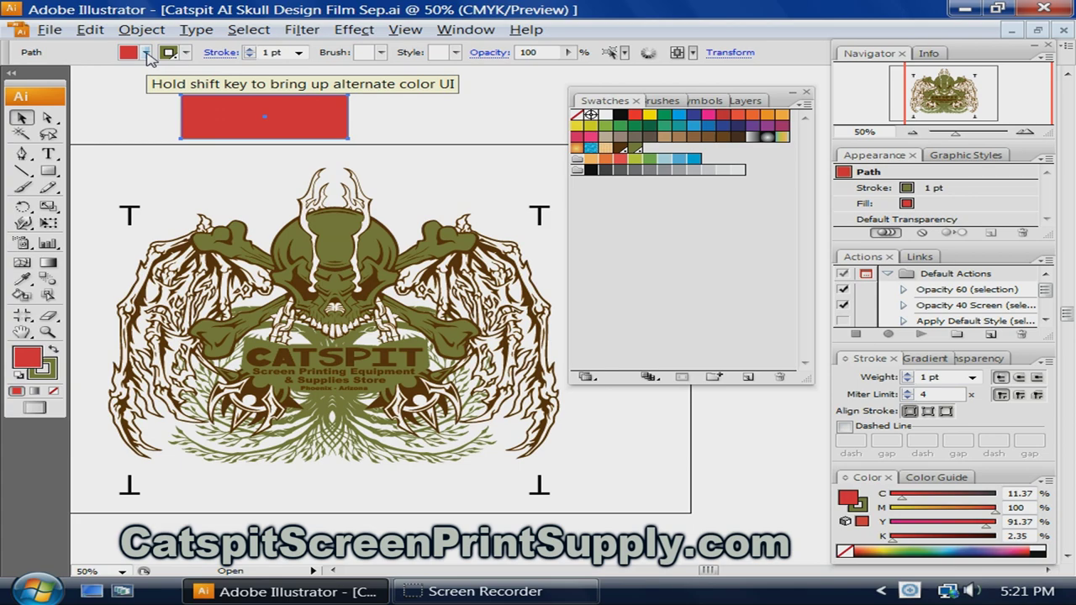
left_click(148, 53, "shift")
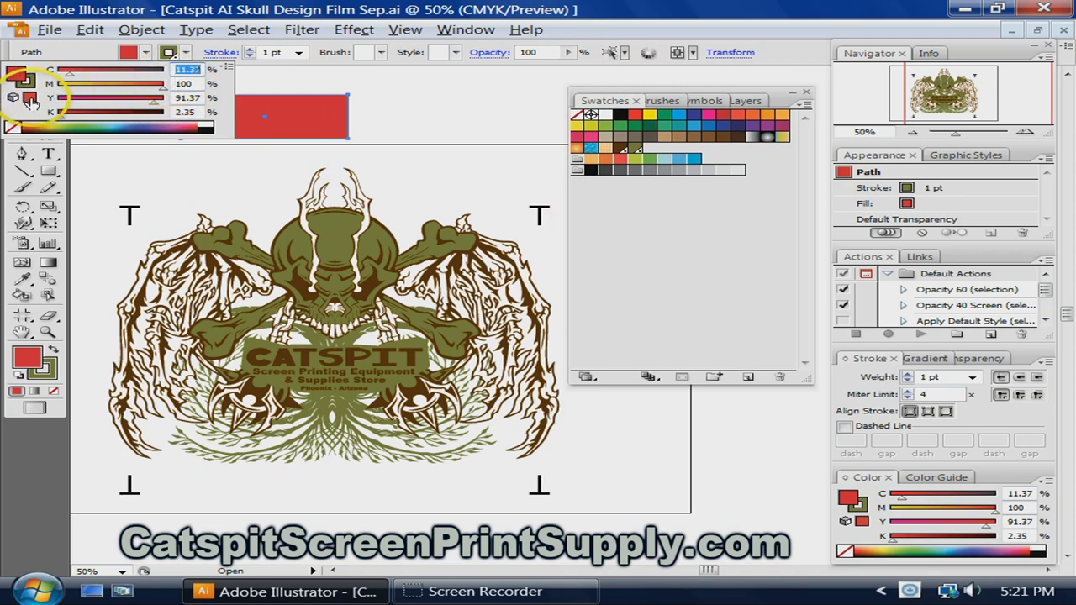
left_click(288, 90)
left_click(295, 80)
left_click(271, 113)
left_click(216, 123)
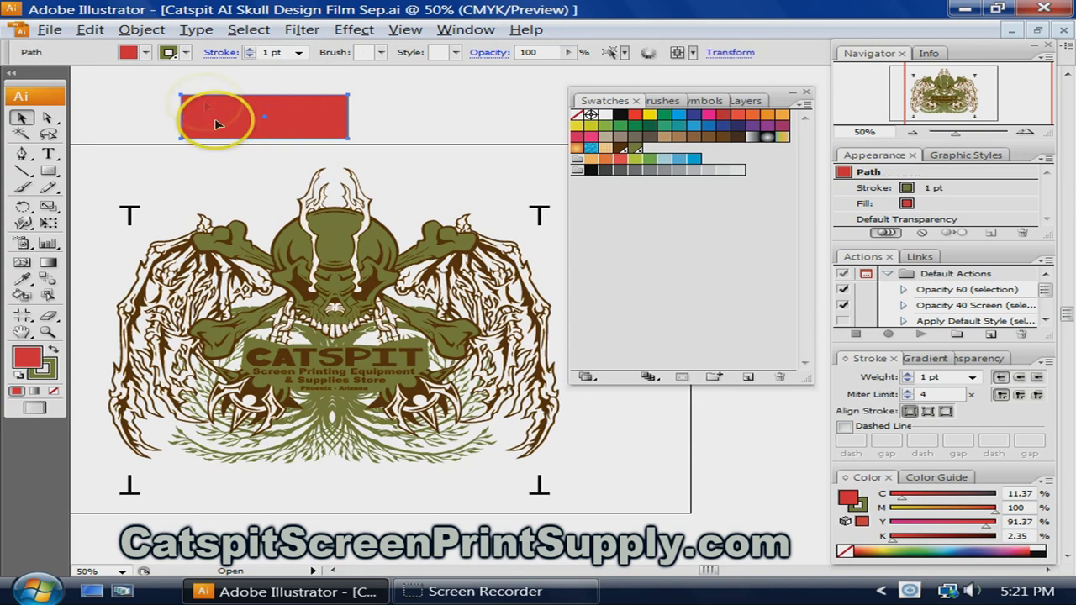
mouse_move(216, 124)
left_mouse_down()
mouse_move(312, 106)
mouse_move(213, 109)
left_mouse_up()
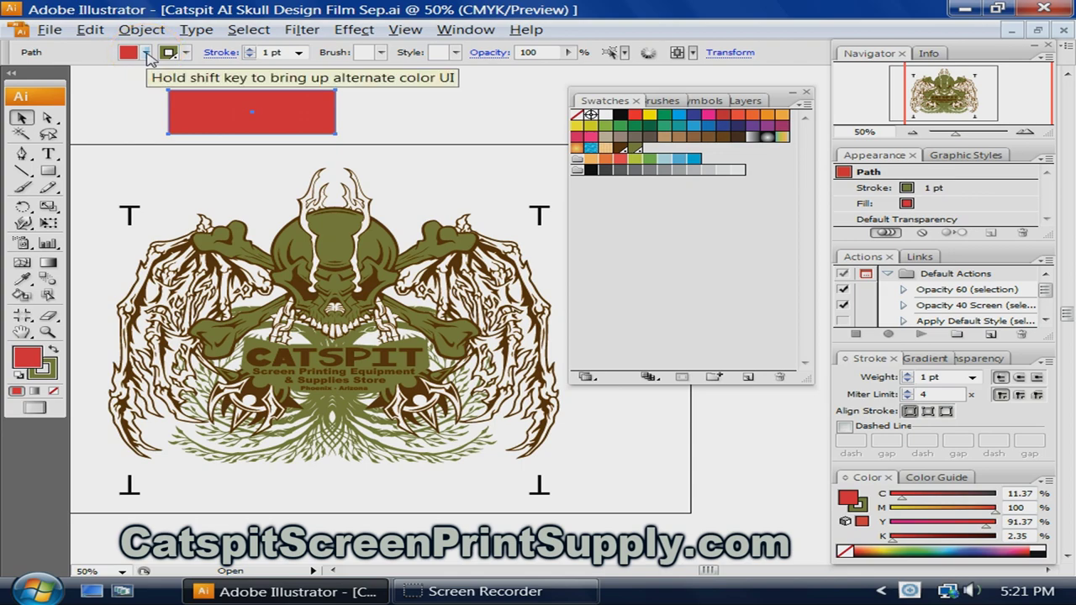
Step: Snap the red fill to the nearest printable colour and save it as swatch C=14 M=94 Y=88 K=4
left_click(146, 53)
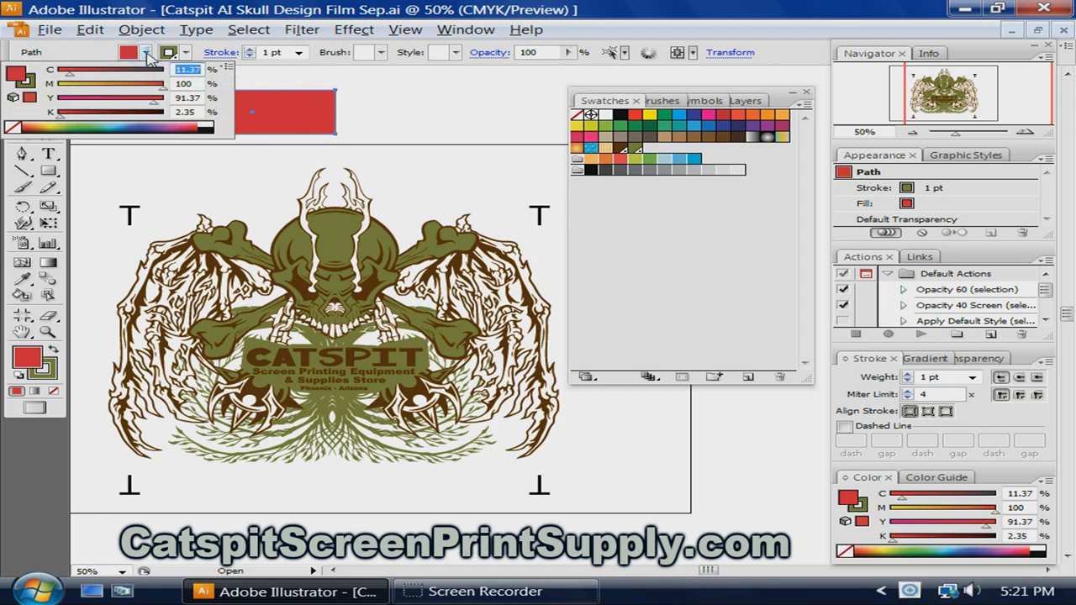
left_click(38, 112)
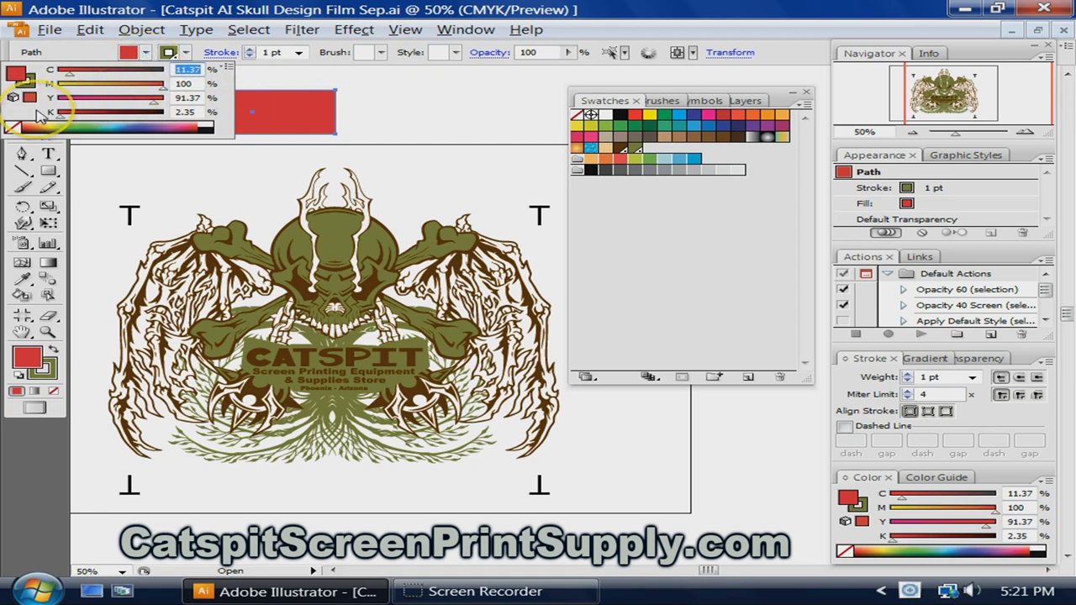
left_click(30, 97)
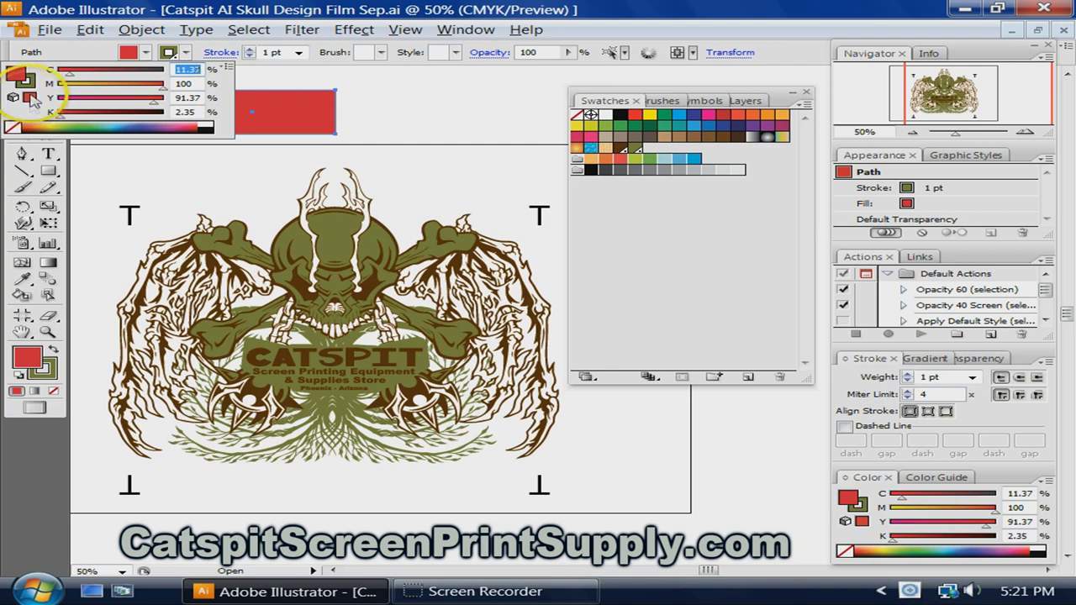
left_click(31, 99)
left_click_drag(100, 129, 618, 198)
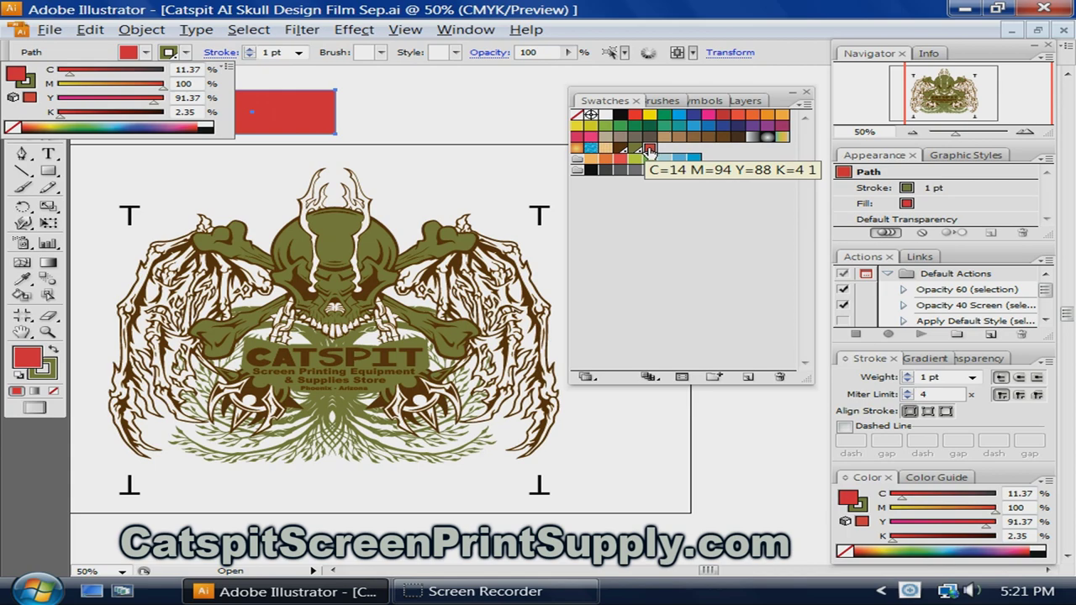
Step: Change the new red swatch's Color Type to Spot Color
double_click(650, 152)
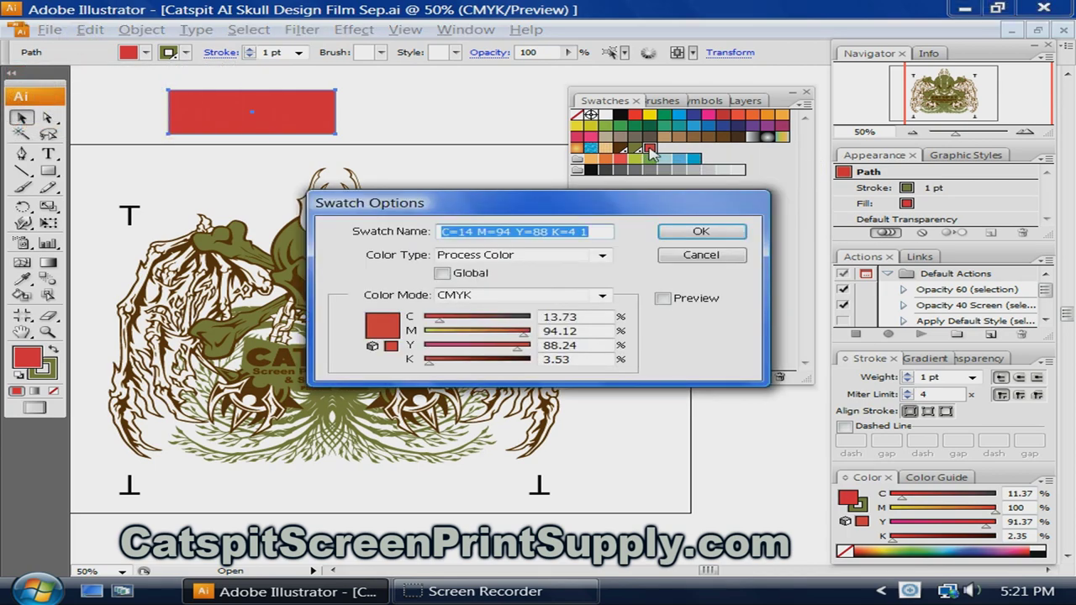
left_click(728, 262)
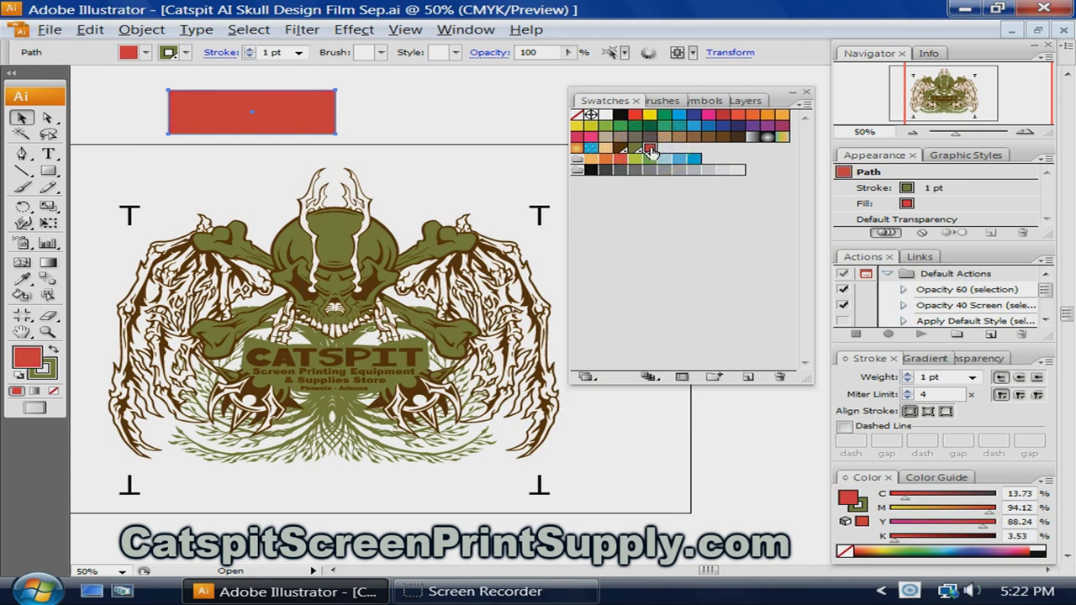
double_click(650, 150)
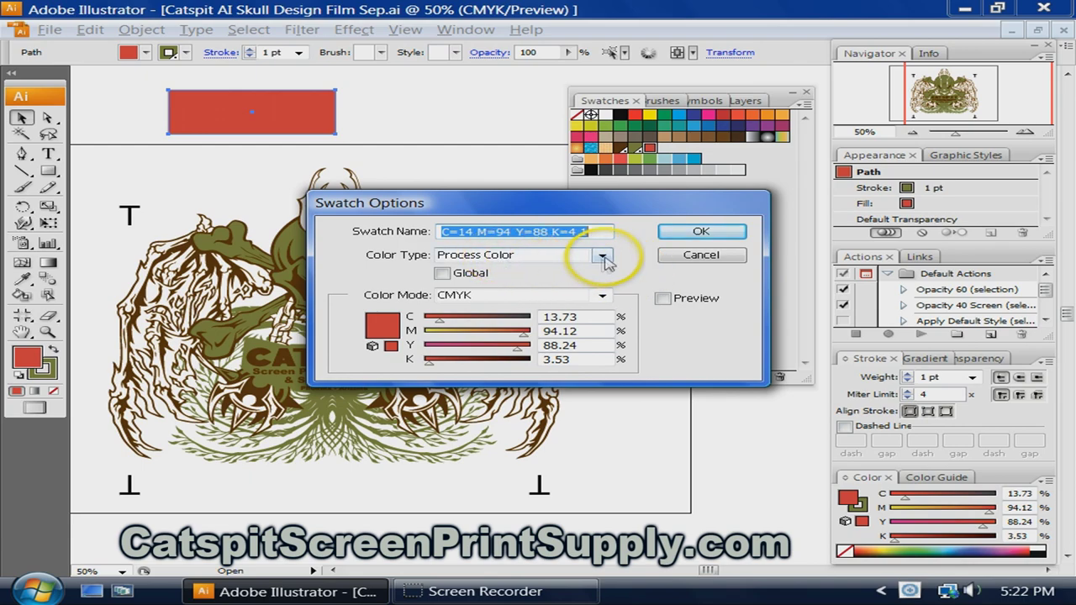
left_click(604, 256)
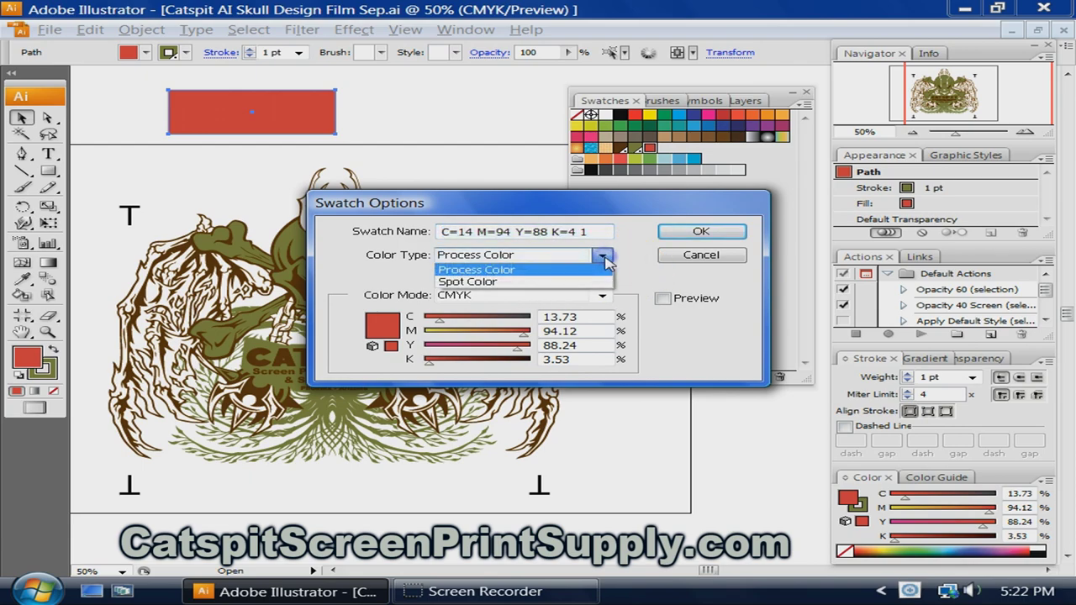
left_click(515, 288)
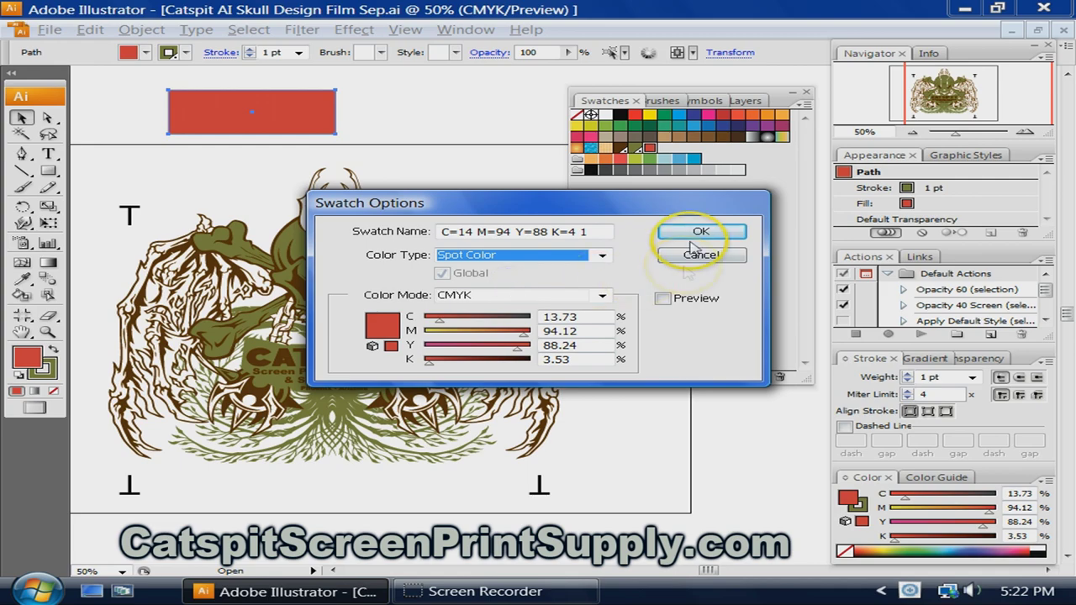
left_click(698, 230)
left_click(650, 149)
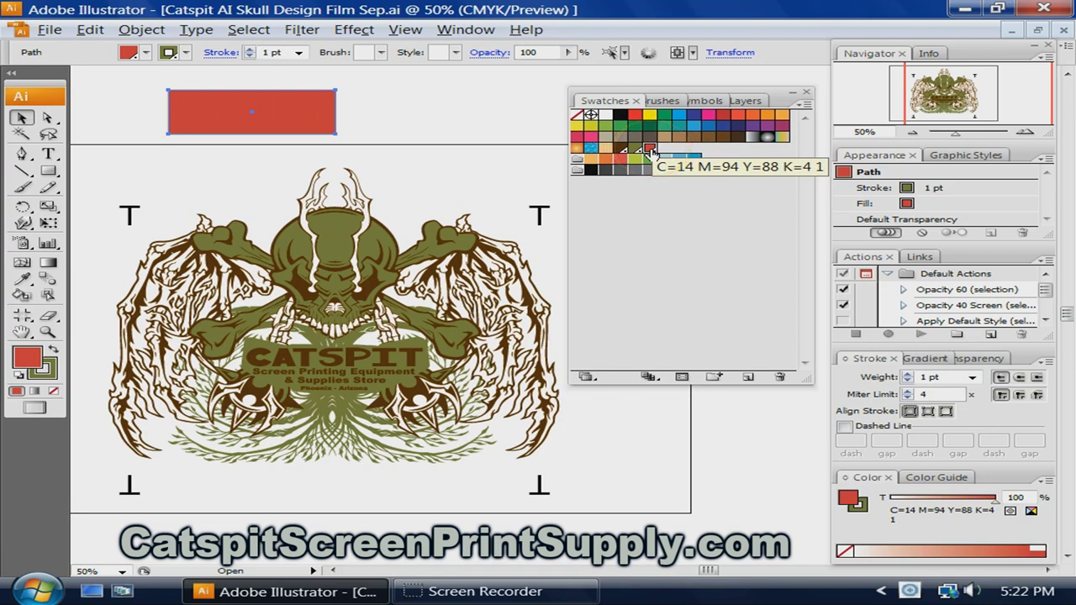
Step: Rename the red spot swatch to Red Spot 1 and verify its settings
double_click(651, 151)
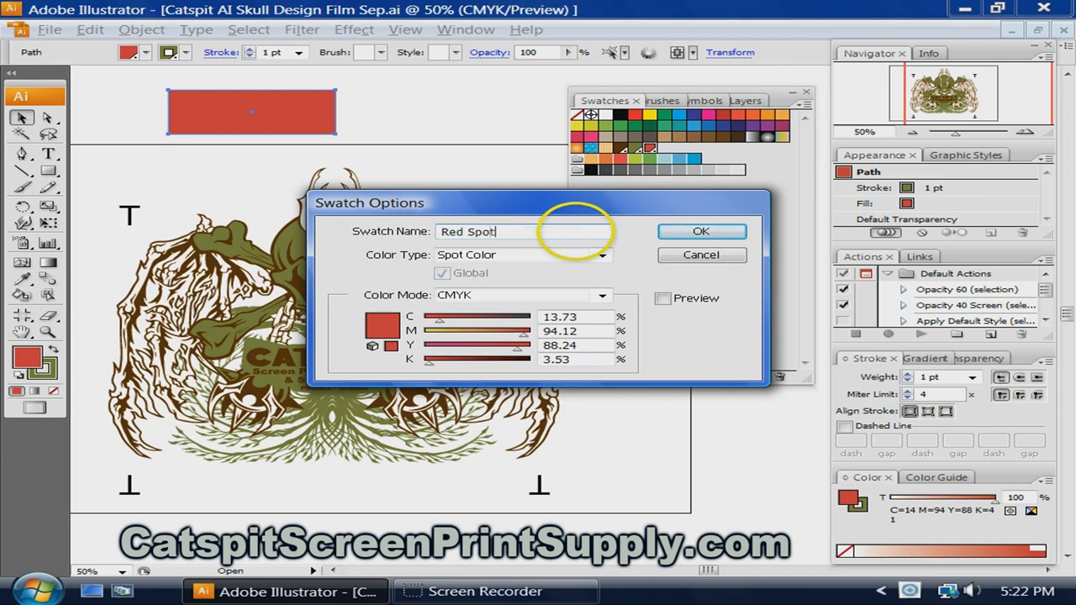
left_click(684, 235)
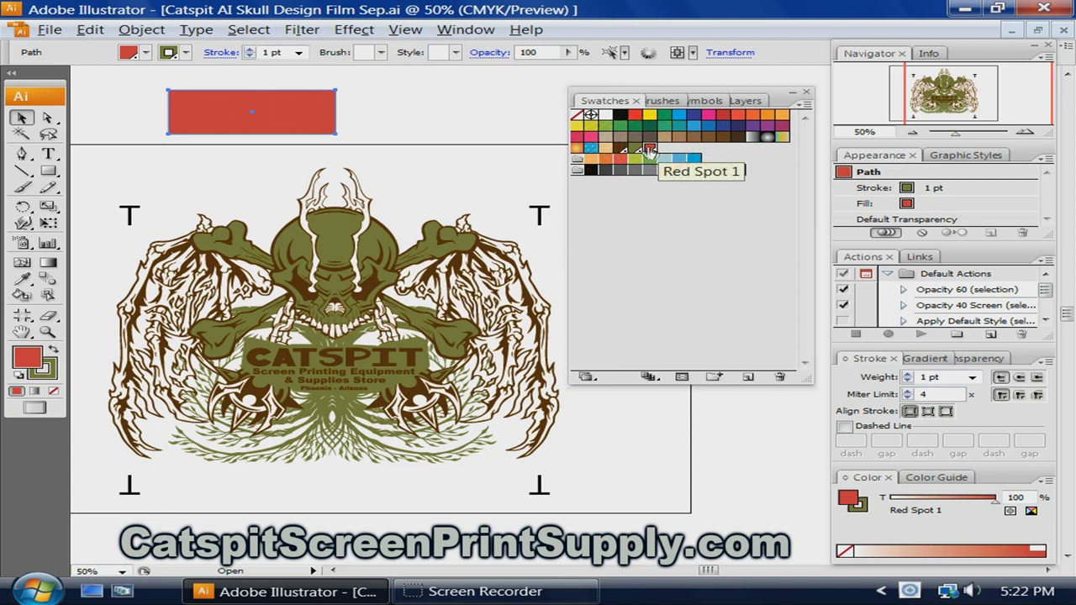
double_click(652, 154)
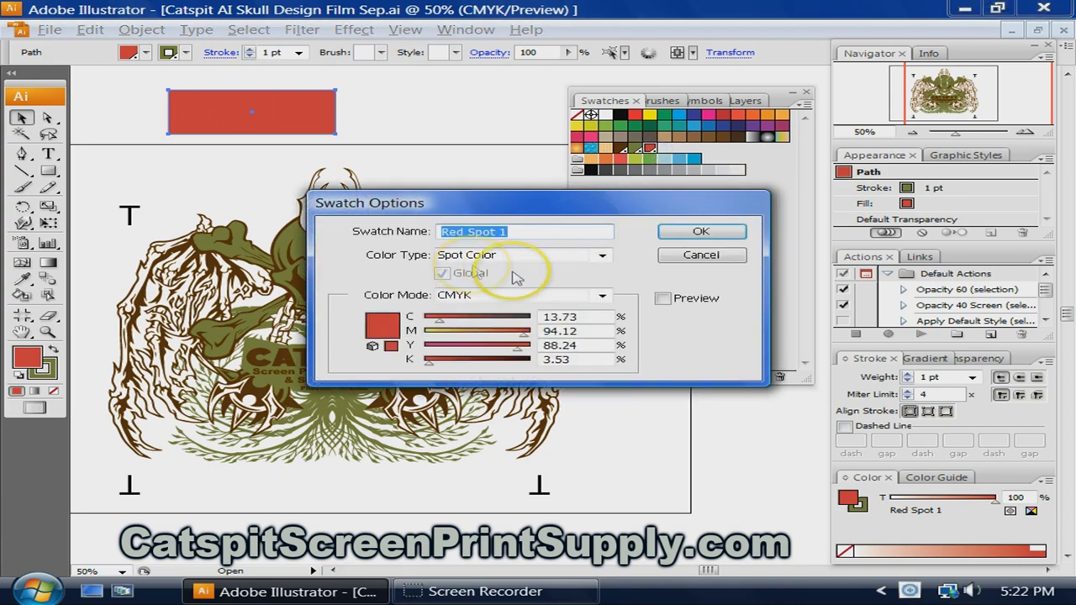
left_click(672, 255)
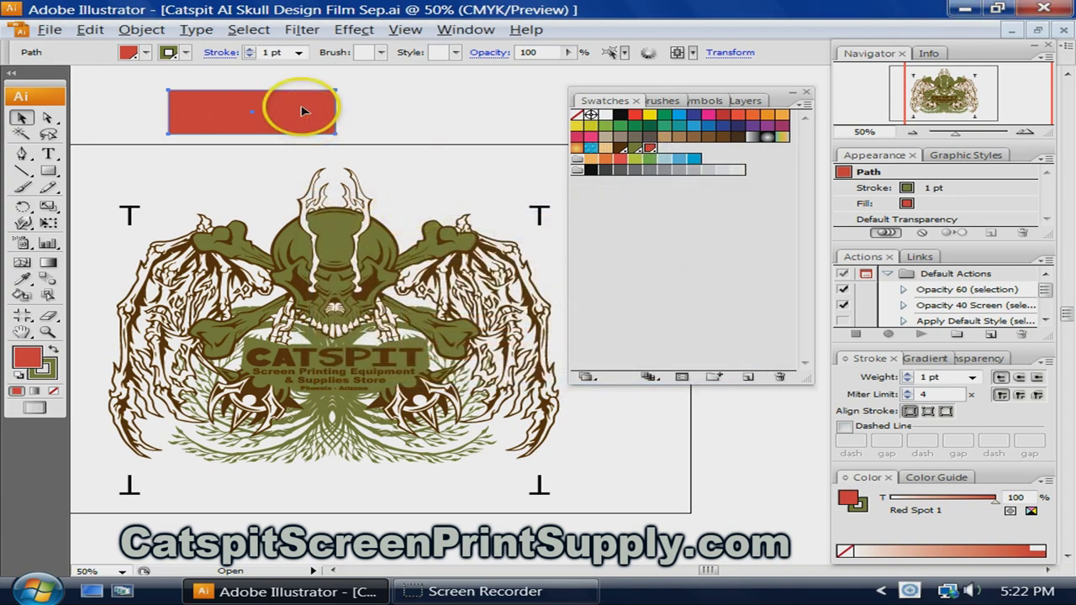
Step: Fill the rectangle dark green, save that colour as a swatch, and make it a spot colour
left_click(650, 126)
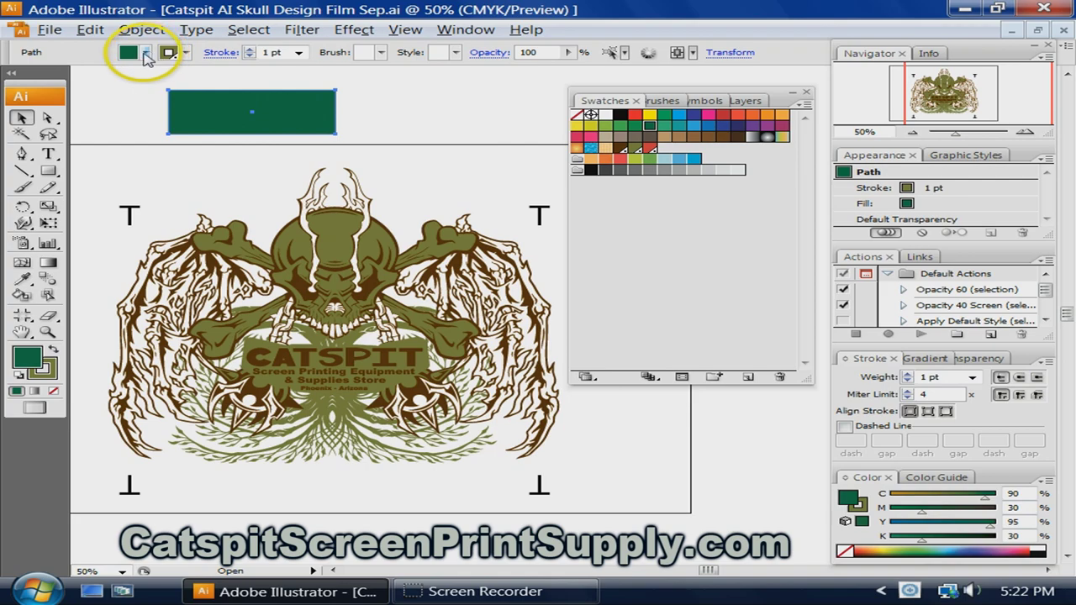
left_click(146, 53)
left_click_drag(393, 164, 666, 151)
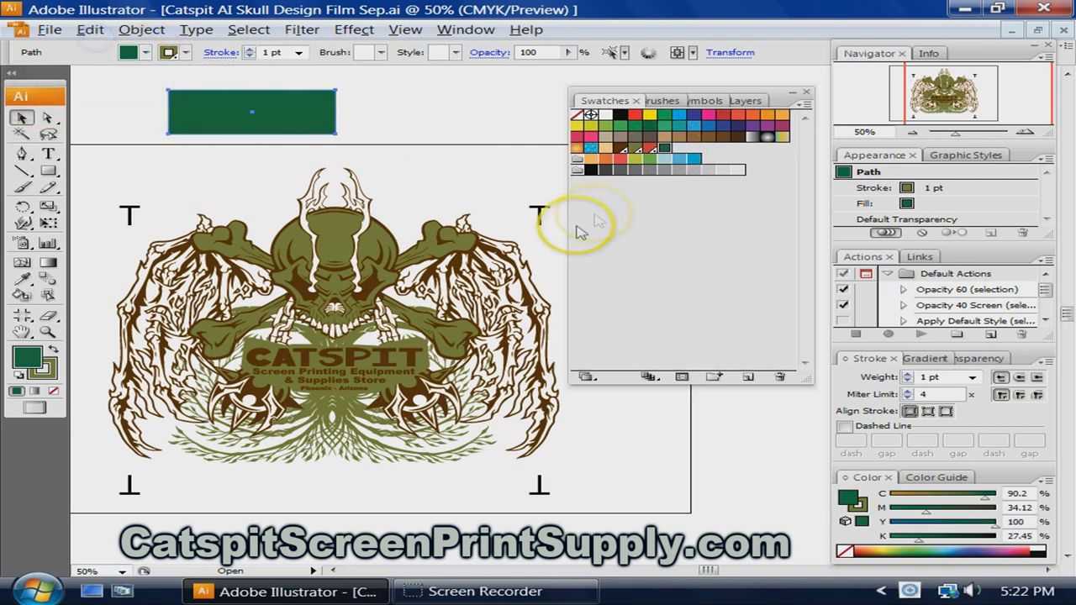
left_click(645, 165)
double_click(666, 151)
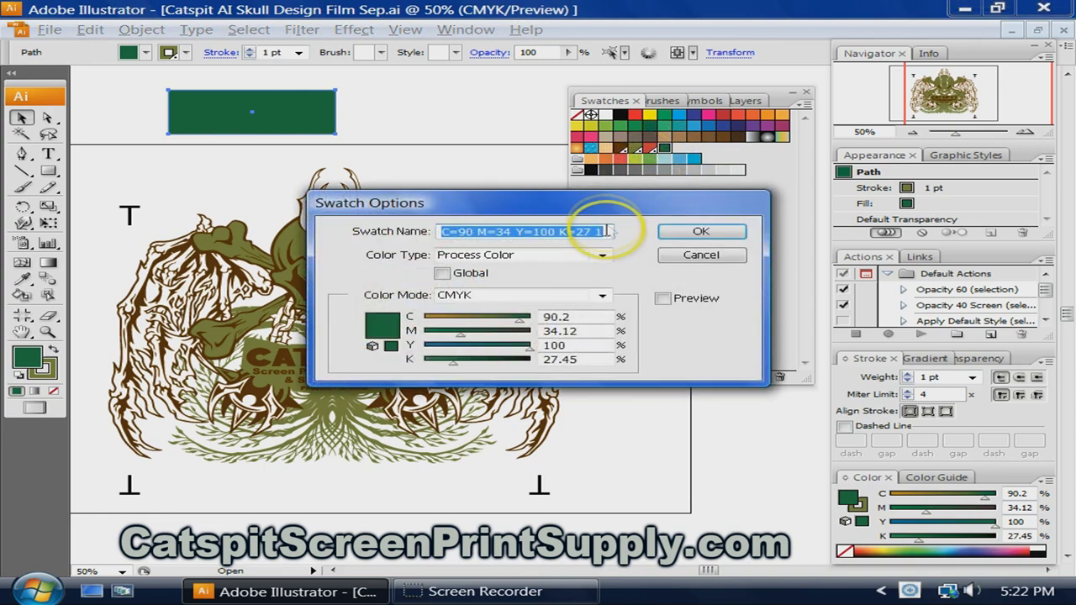
left_click(602, 255)
left_click(585, 283)
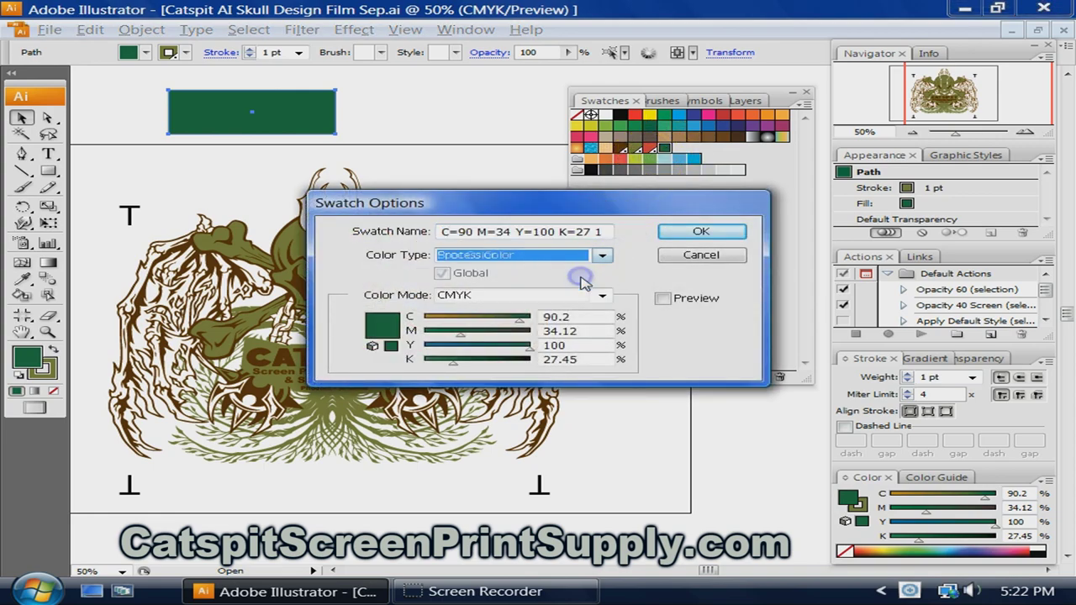
left_click(693, 257)
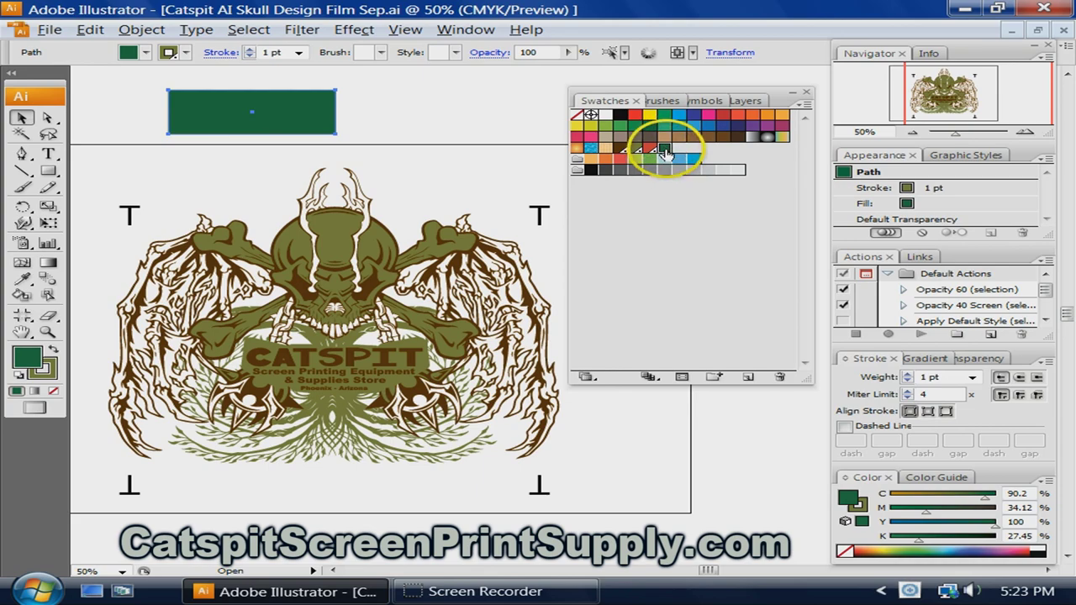
Step: Delete the green test swatch and the rectangle itself
left_click_drag(666, 151, 782, 378)
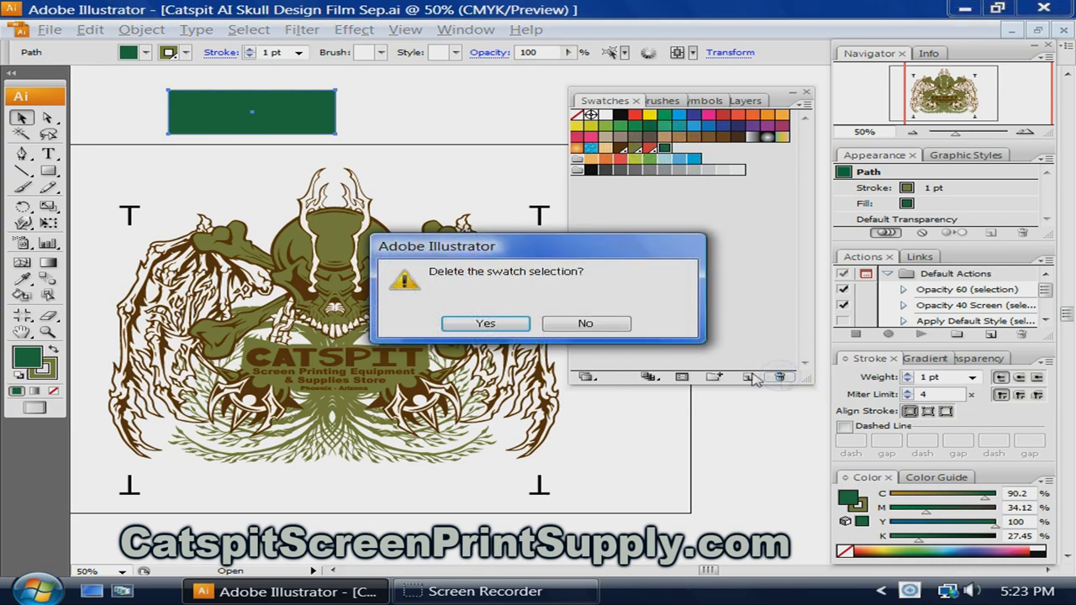
left_click(483, 319)
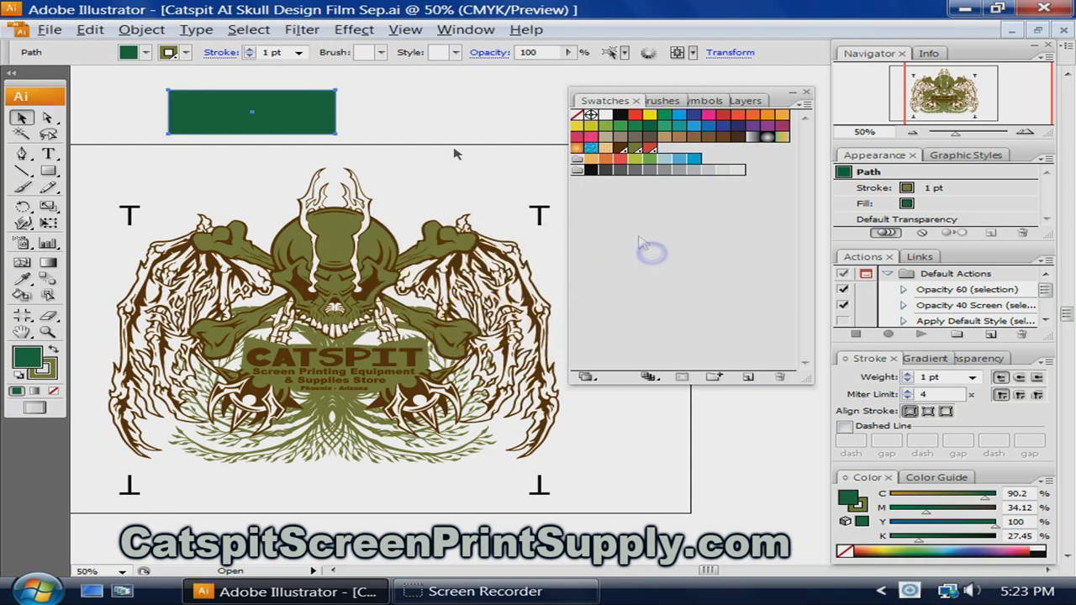
left_click(225, 112)
key("Delete")
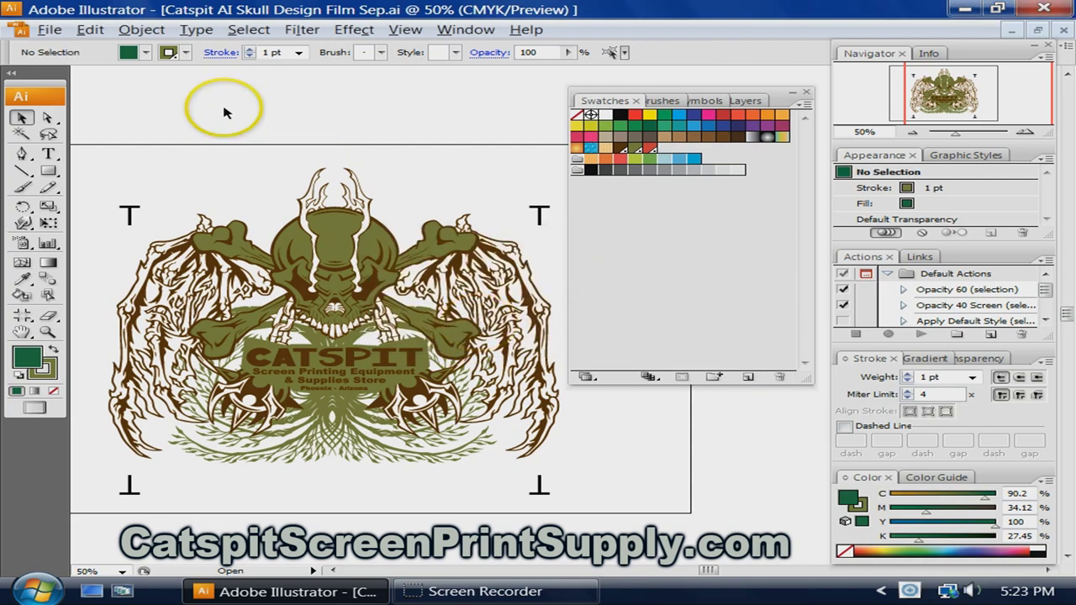
left_click(444, 195)
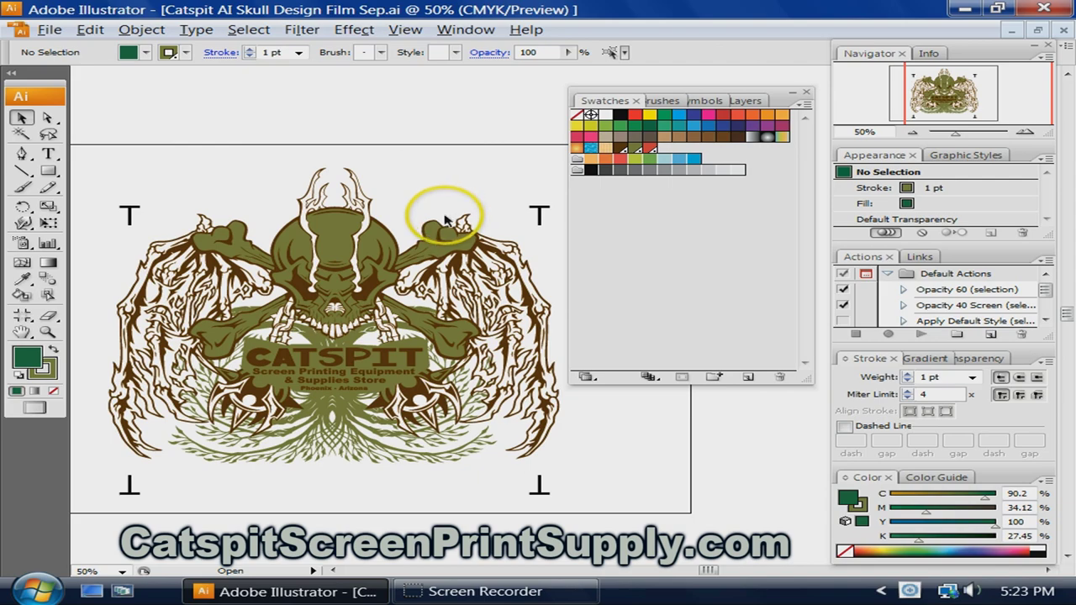
left_click(290, 290)
left_click(425, 319)
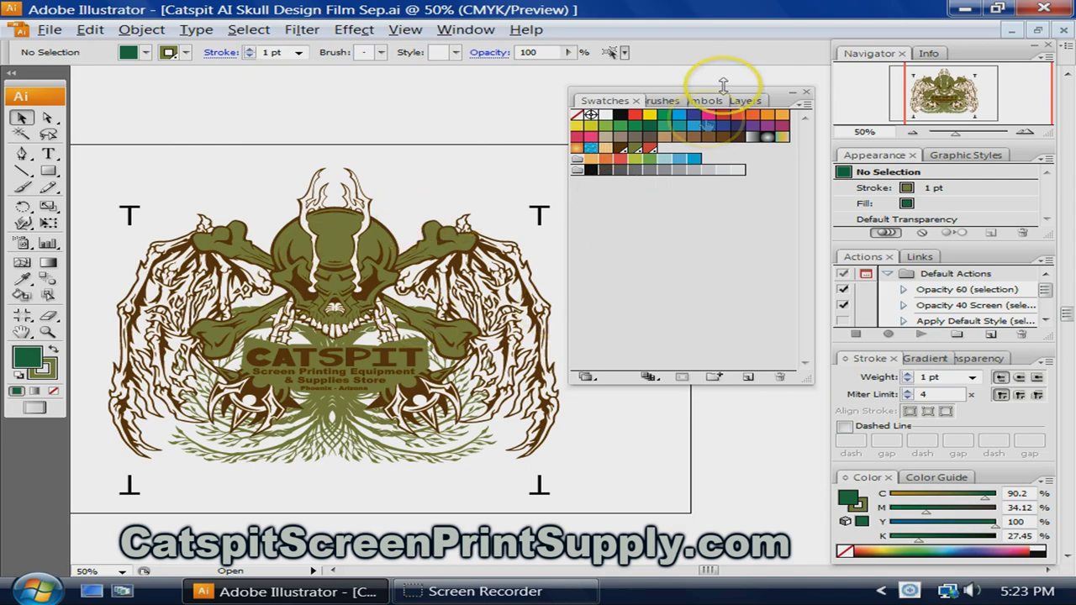
left_click_drag(727, 95, 746, 74)
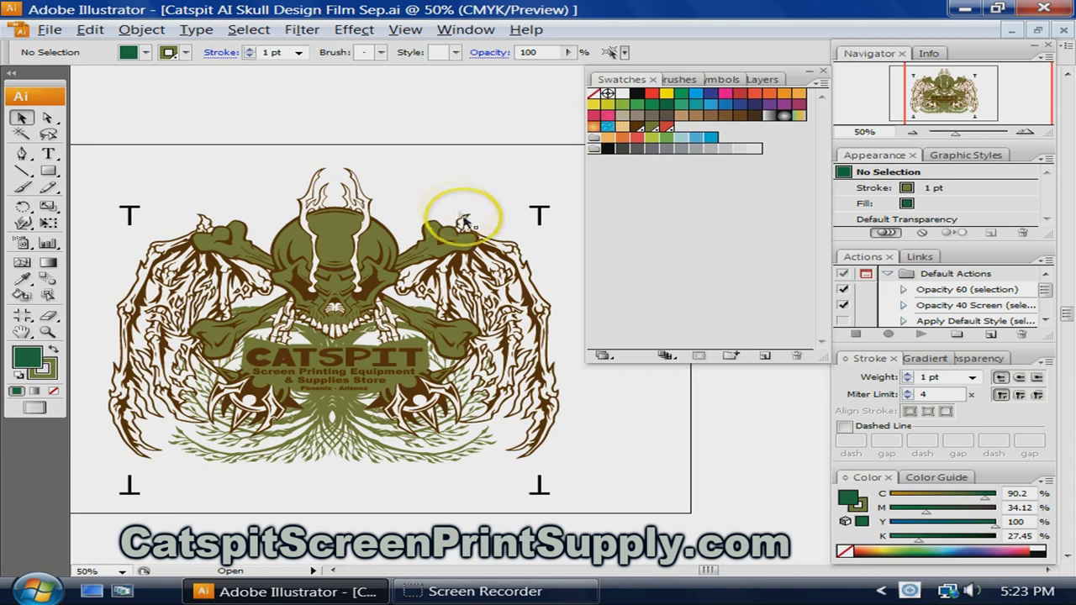
left_click(346, 253)
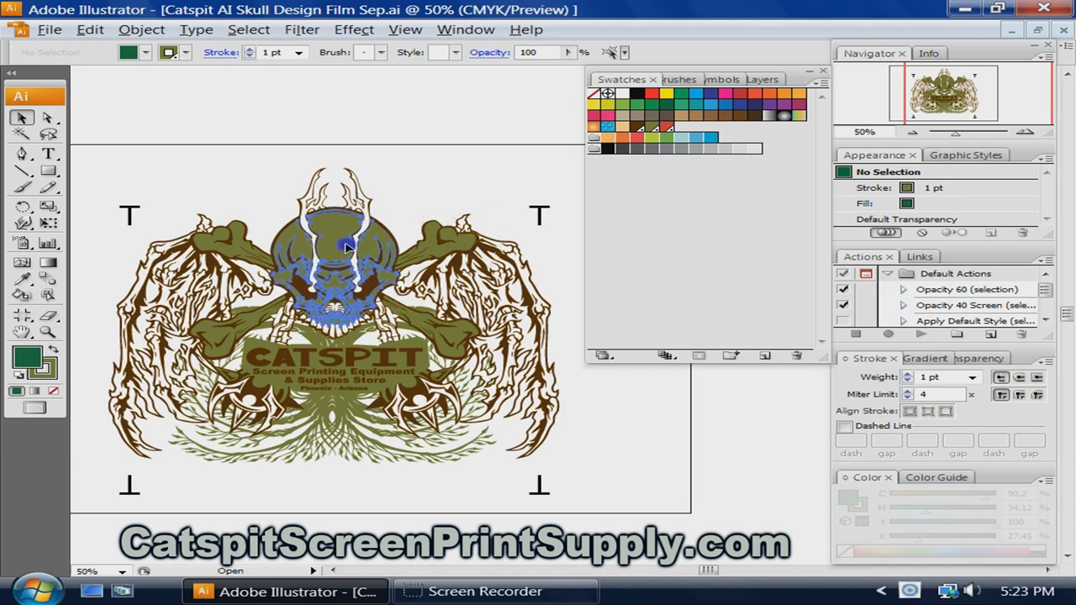
left_click(248, 402)
left_click(257, 394)
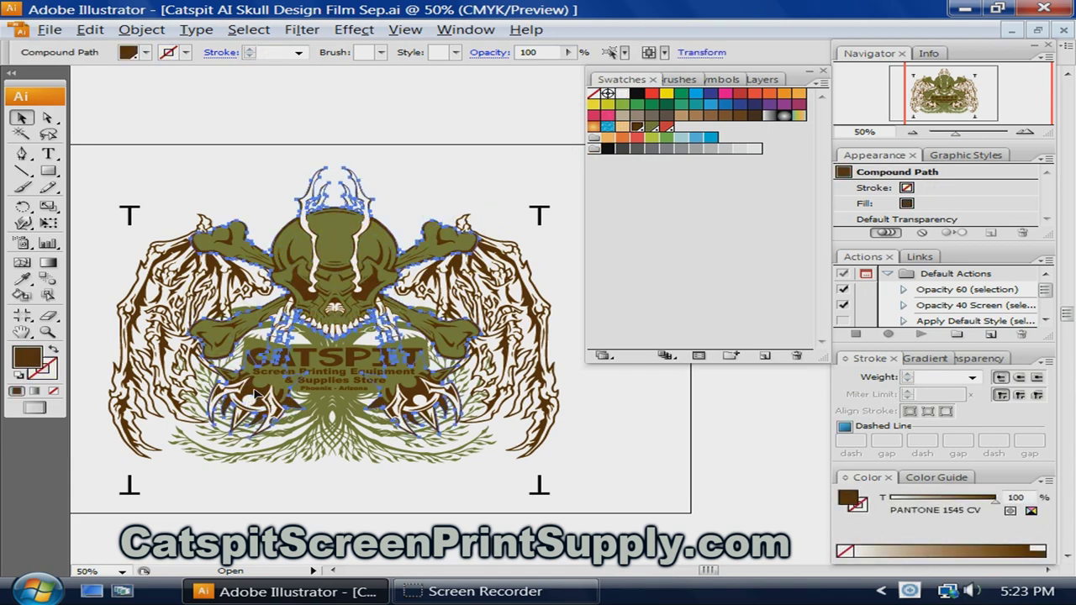
left_click(340, 242)
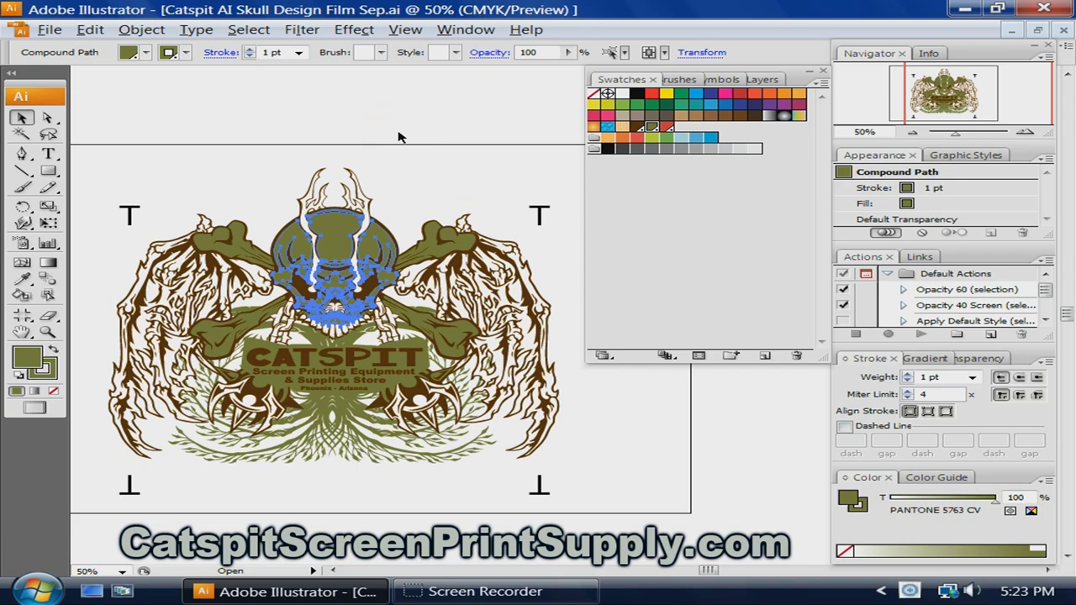
left_click(50, 31)
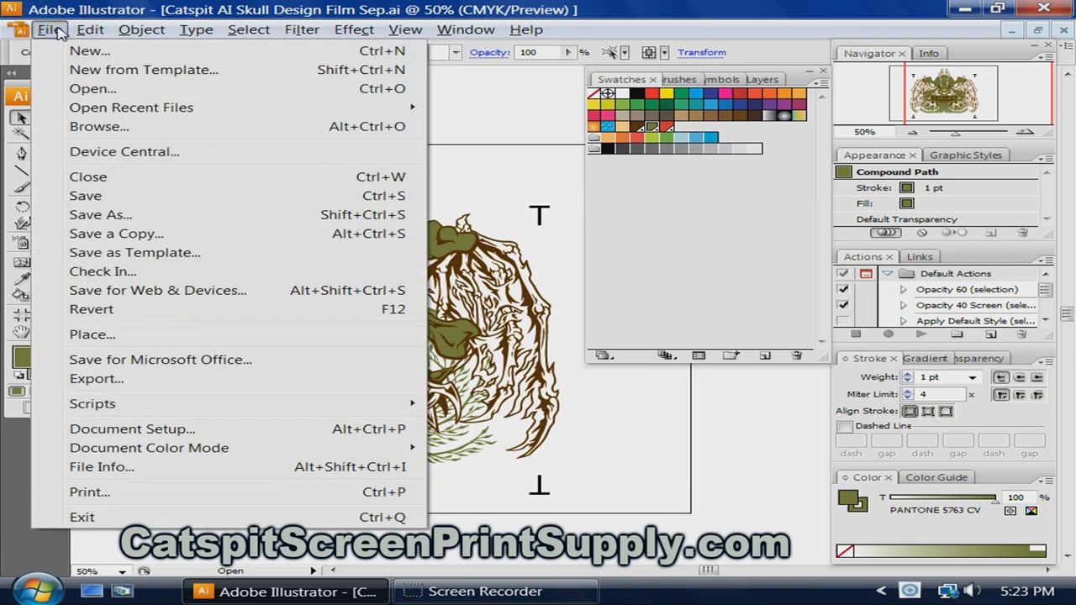
left_click(94, 492)
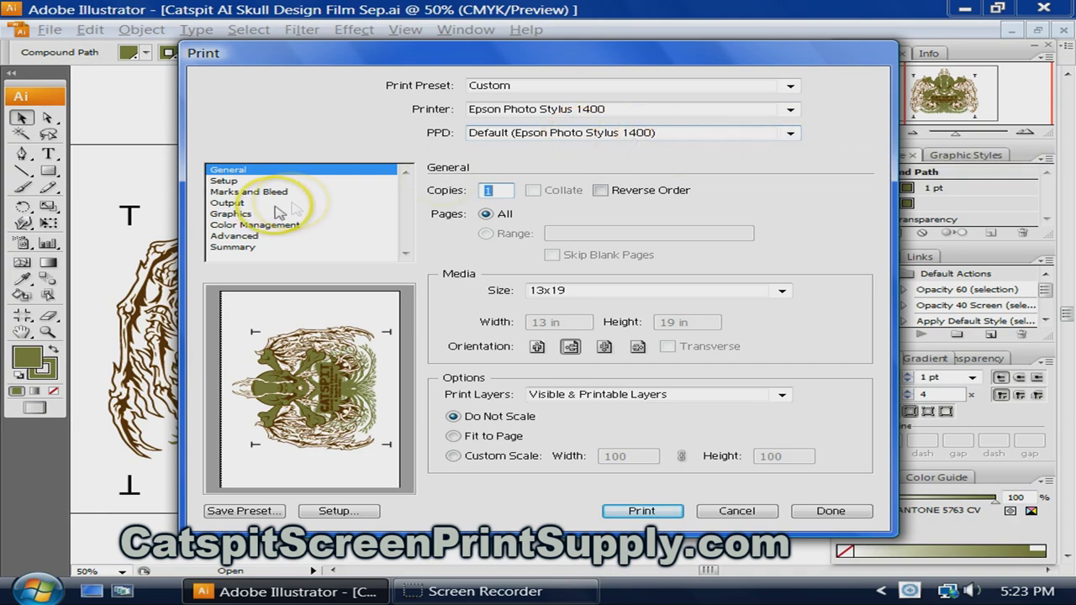
left_click(222, 203)
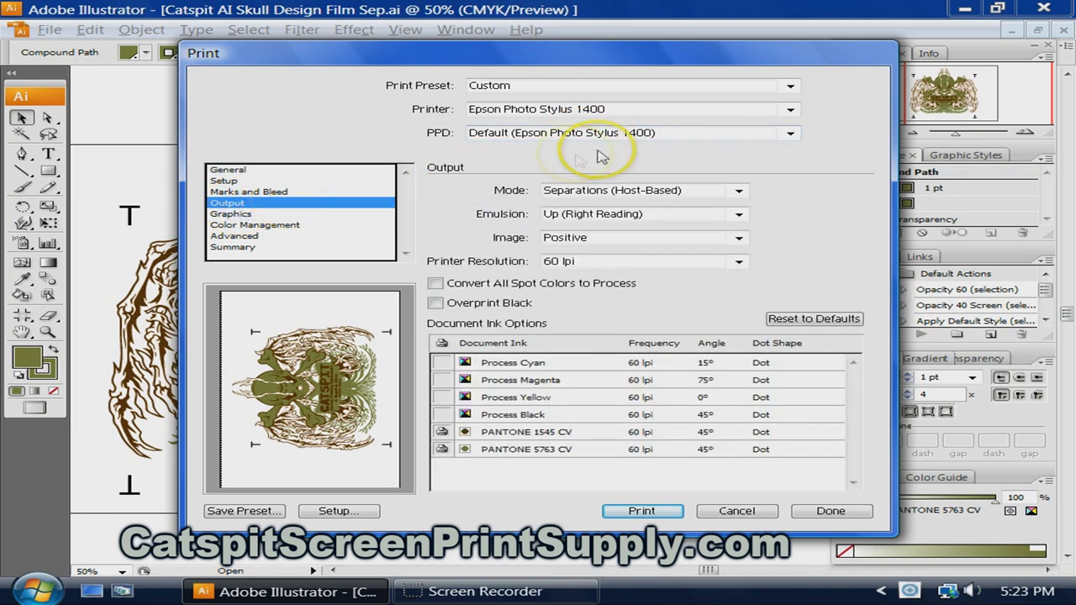
left_click(639, 134)
left_click(663, 136)
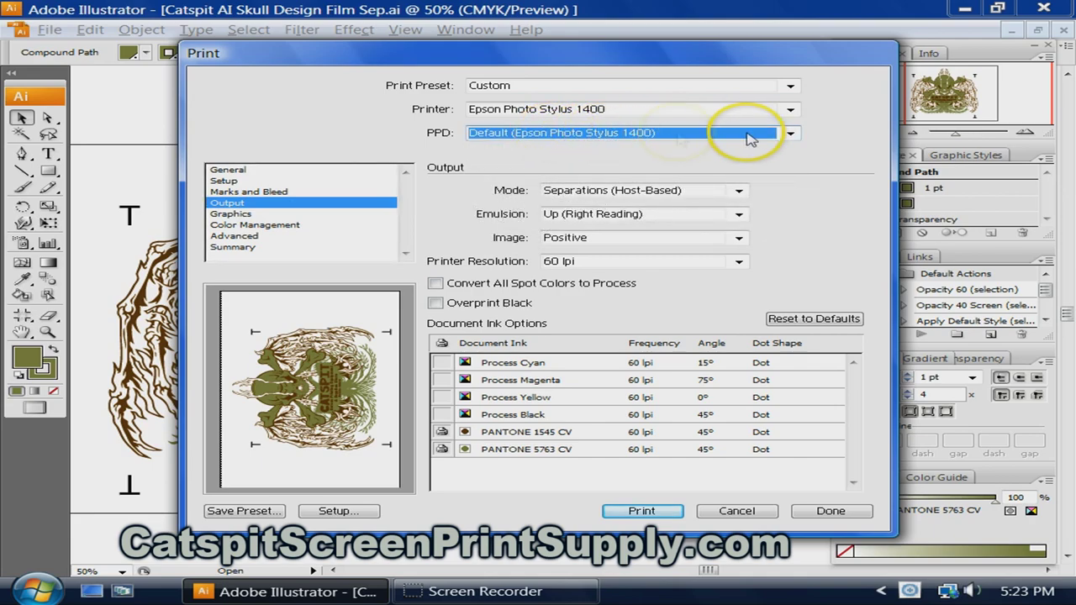
left_click(790, 136)
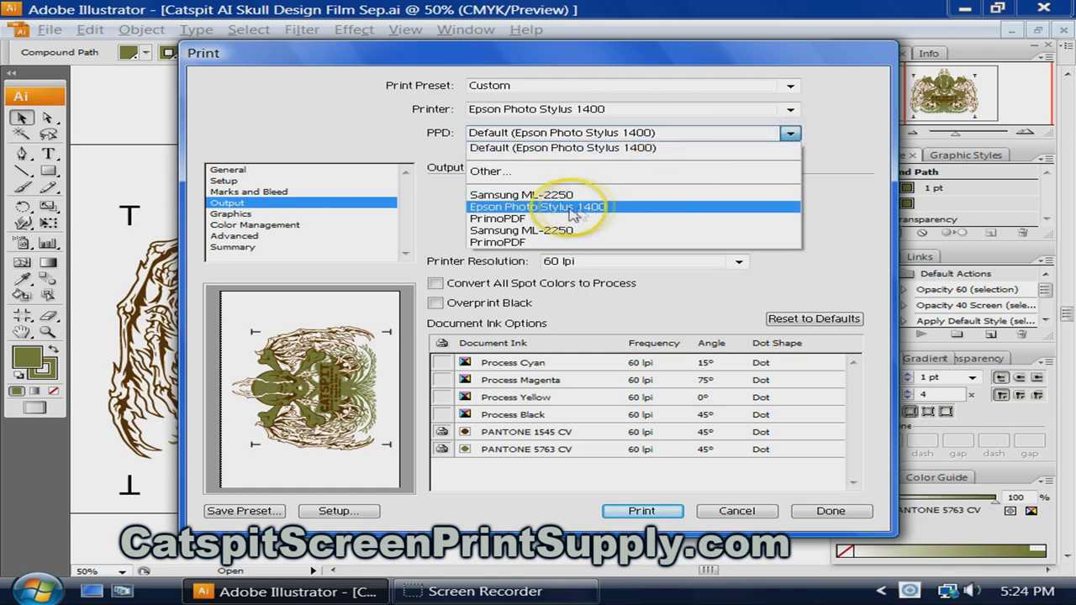
left_click(837, 193)
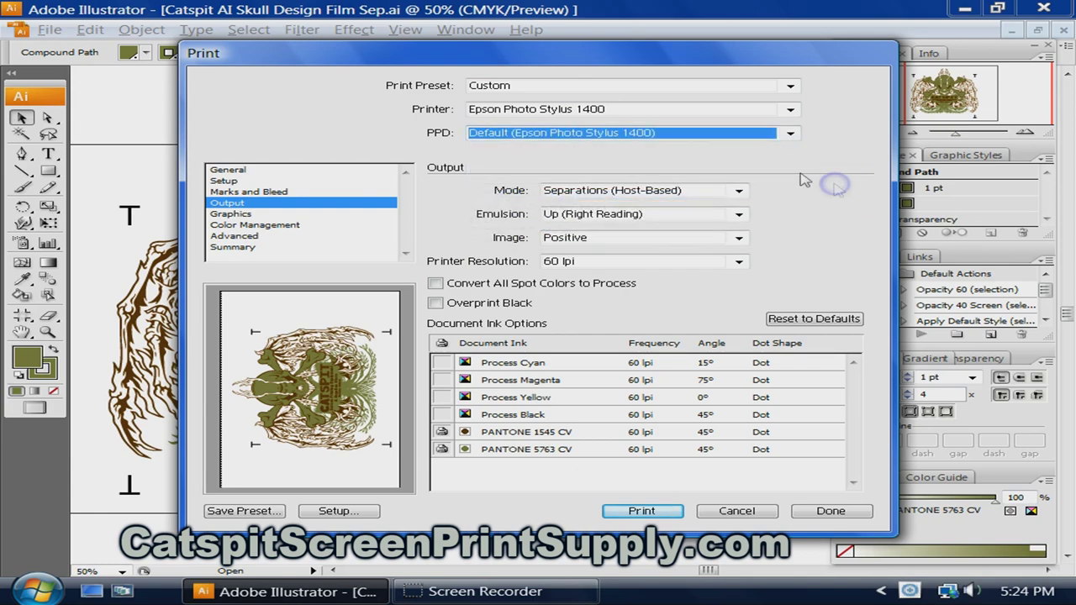
left_click(791, 134)
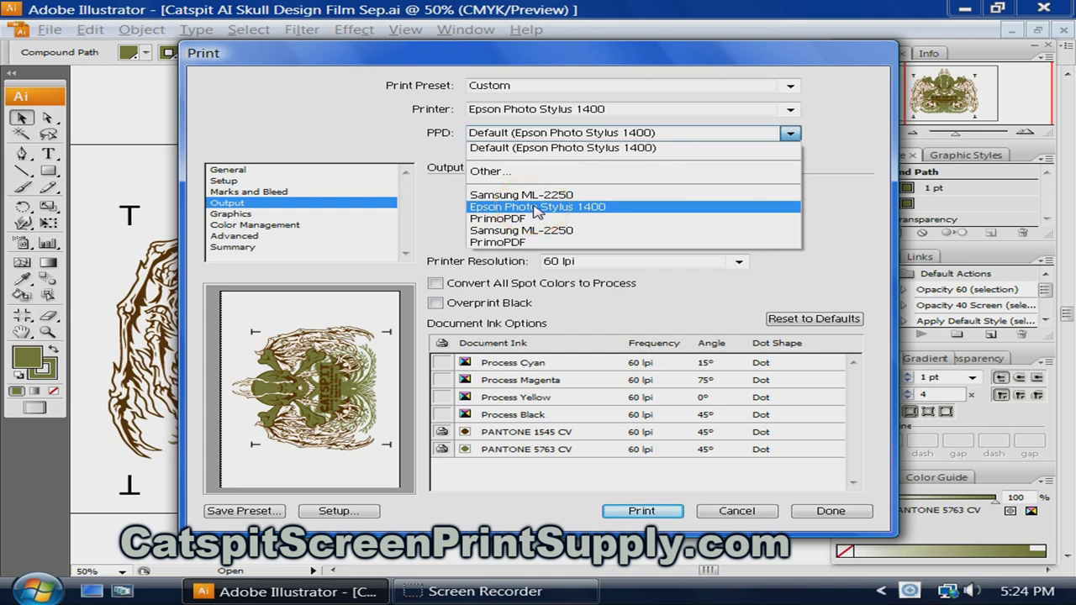
left_click(833, 150)
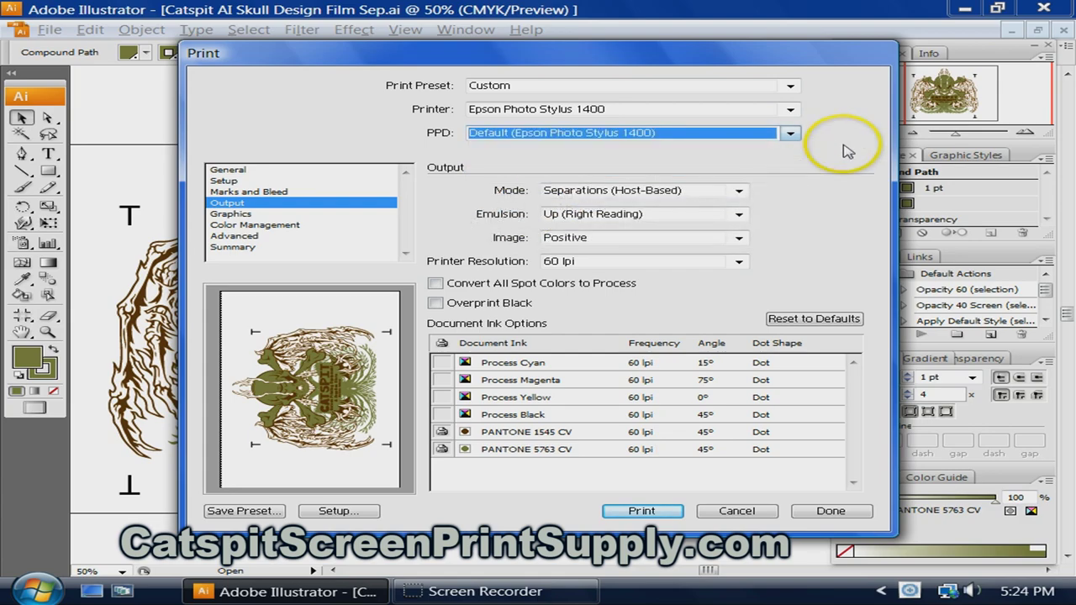
left_click(235, 171)
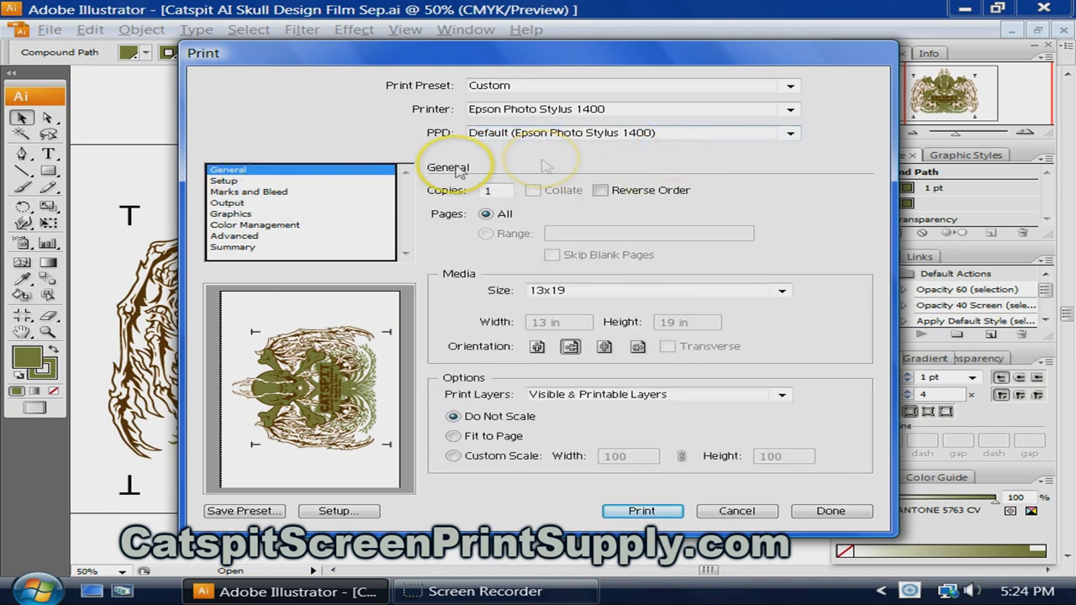
Step: In Output, keep host-based separations mode and set the PPD to Epson Photo Stylus 1400
left_click(226, 204)
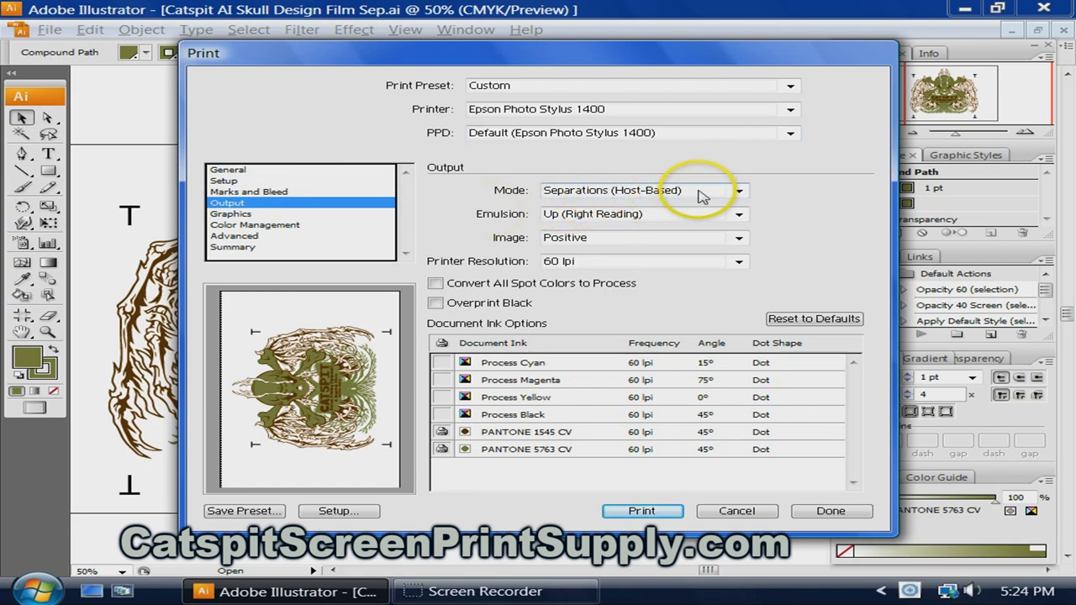
left_click(738, 192)
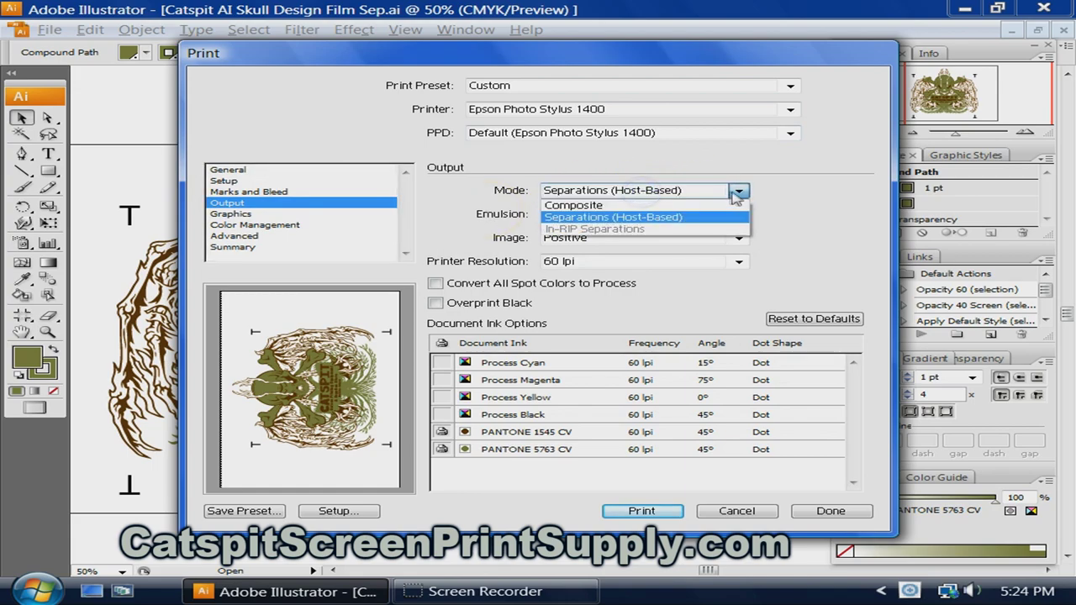
left_click(738, 192)
left_click(788, 133)
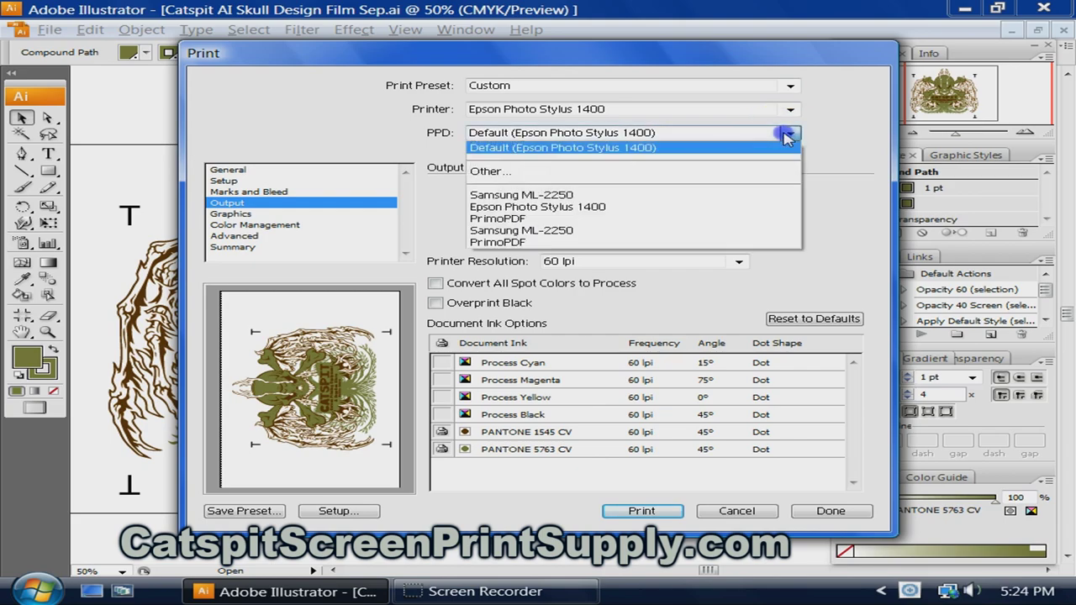
left_click(605, 208)
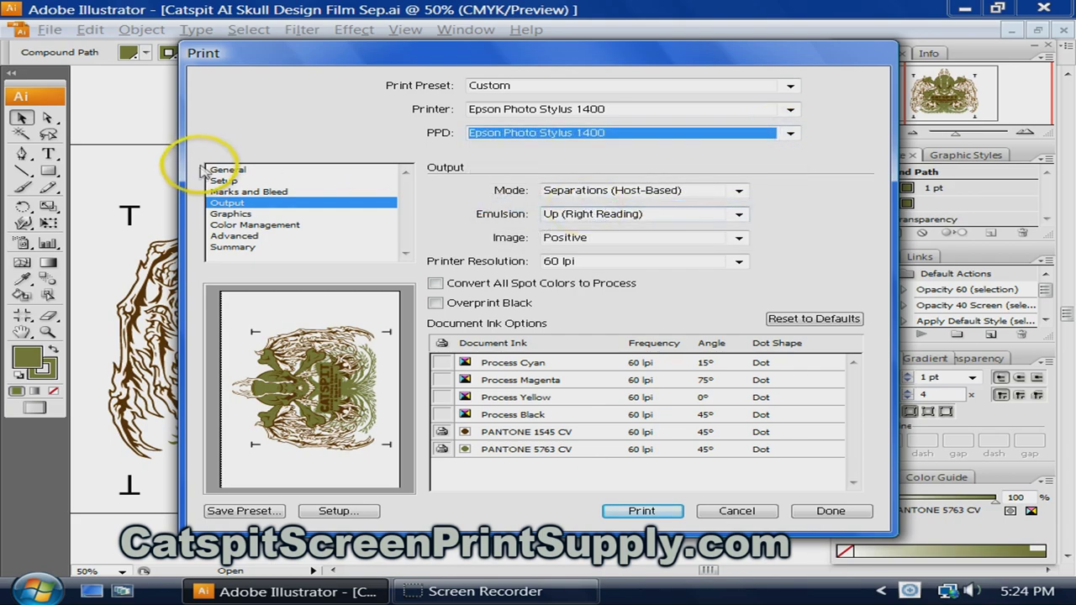
left_click(227, 170)
left_click(227, 203)
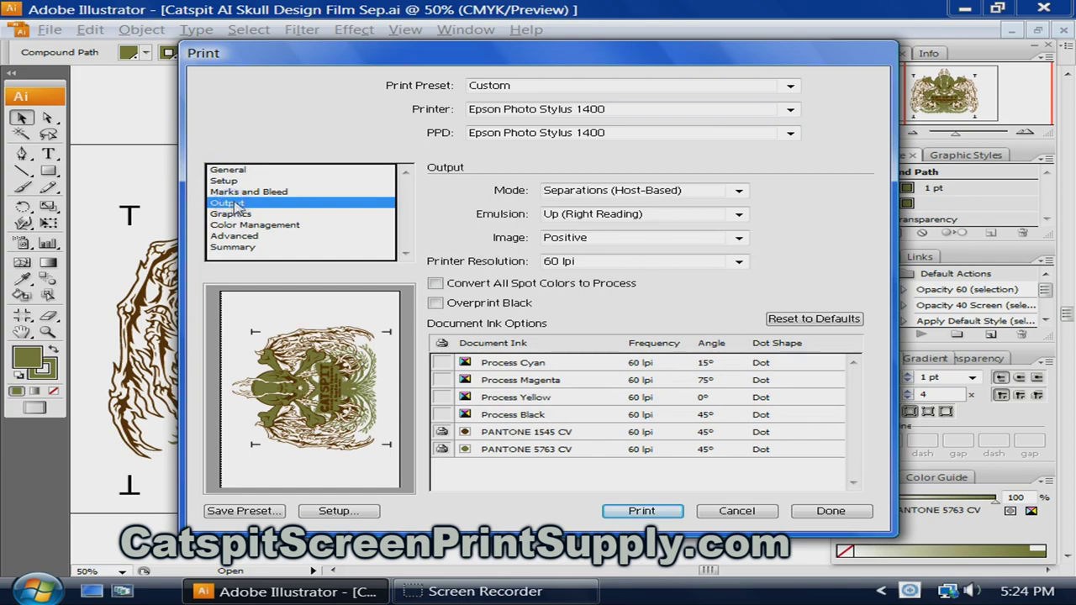
Step: Switch the PPD to Samsung ML-2250
left_click(739, 194)
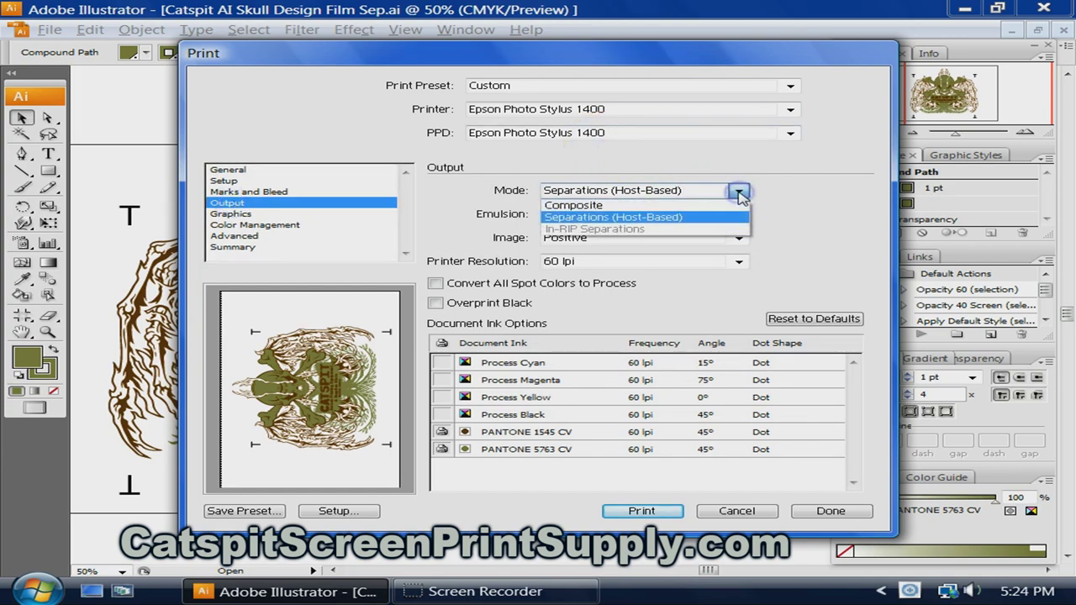
left_click(790, 133)
left_click(791, 133)
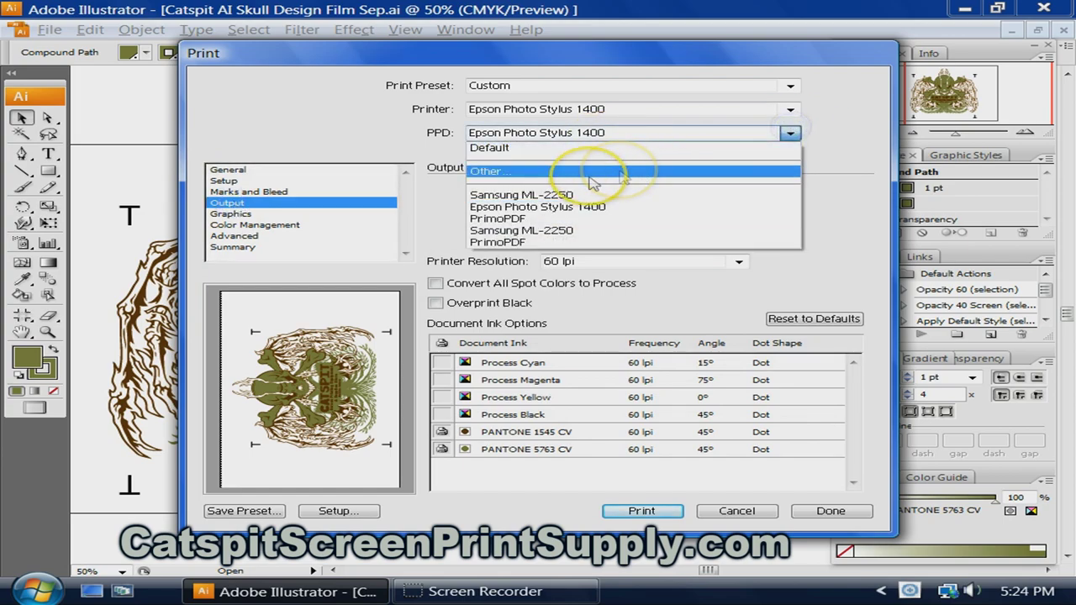
left_click(563, 196)
left_click(239, 170)
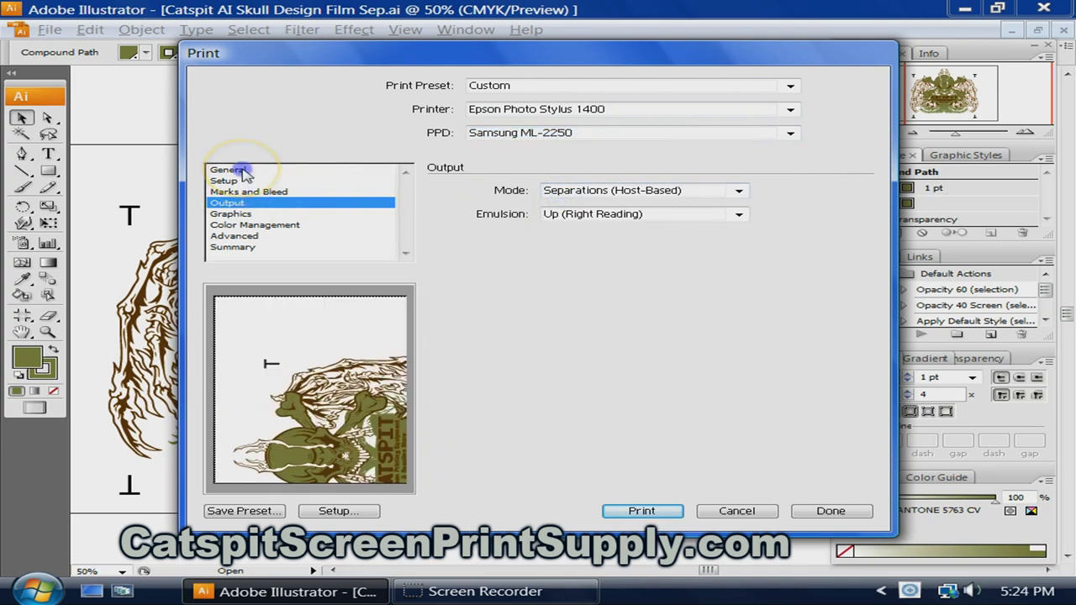
left_click(223, 201)
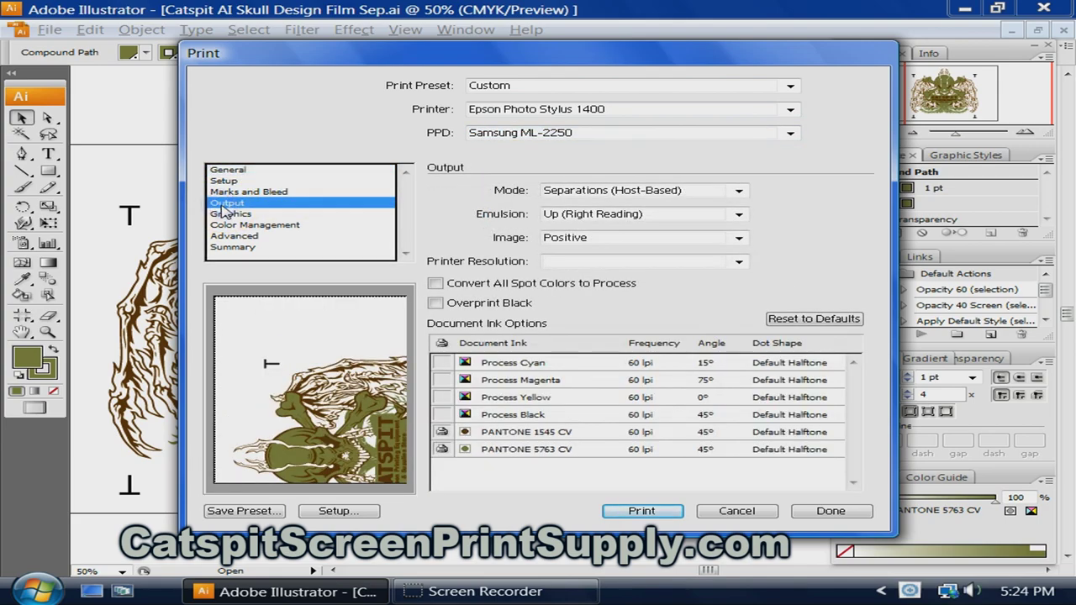
Step: Recheck host-based separations mode with the Samsung ML-2250 PPD, then cancel printing
left_click(740, 193)
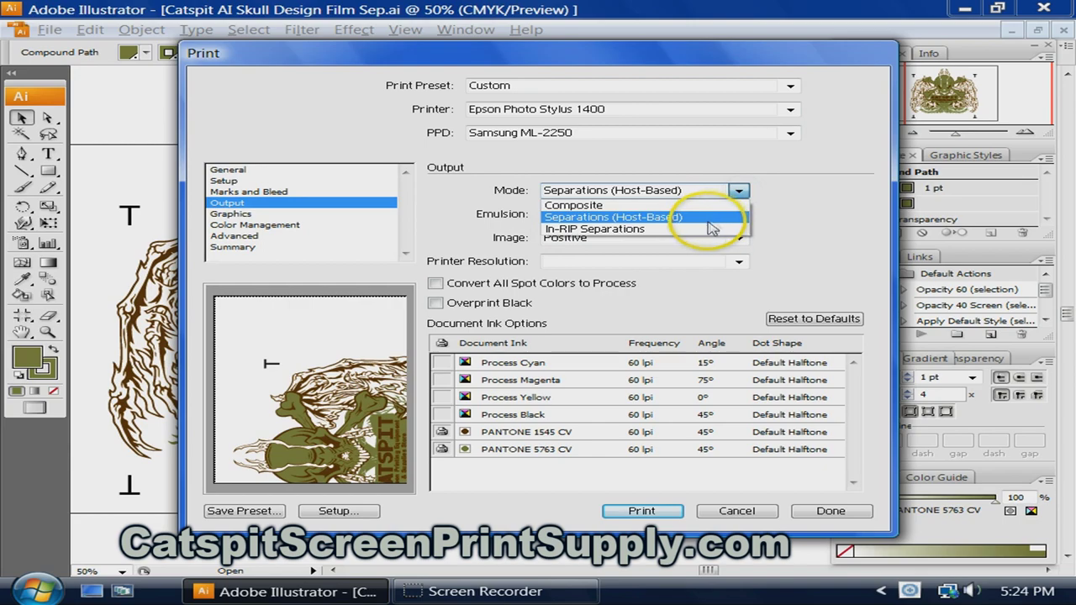
left_click(368, 134)
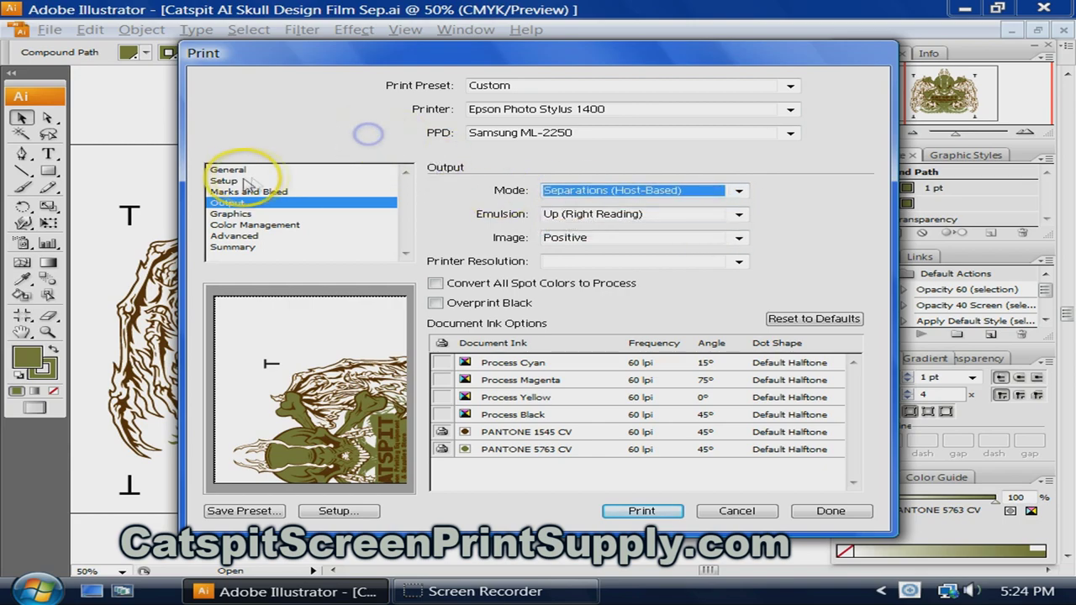
left_click(228, 170)
left_click(223, 202)
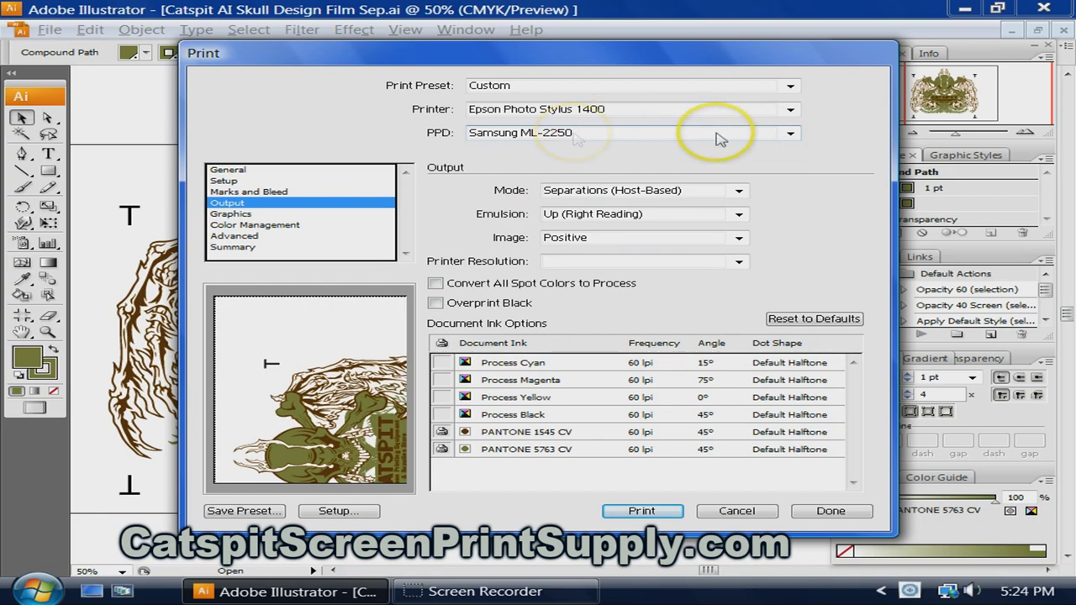
left_click(789, 133)
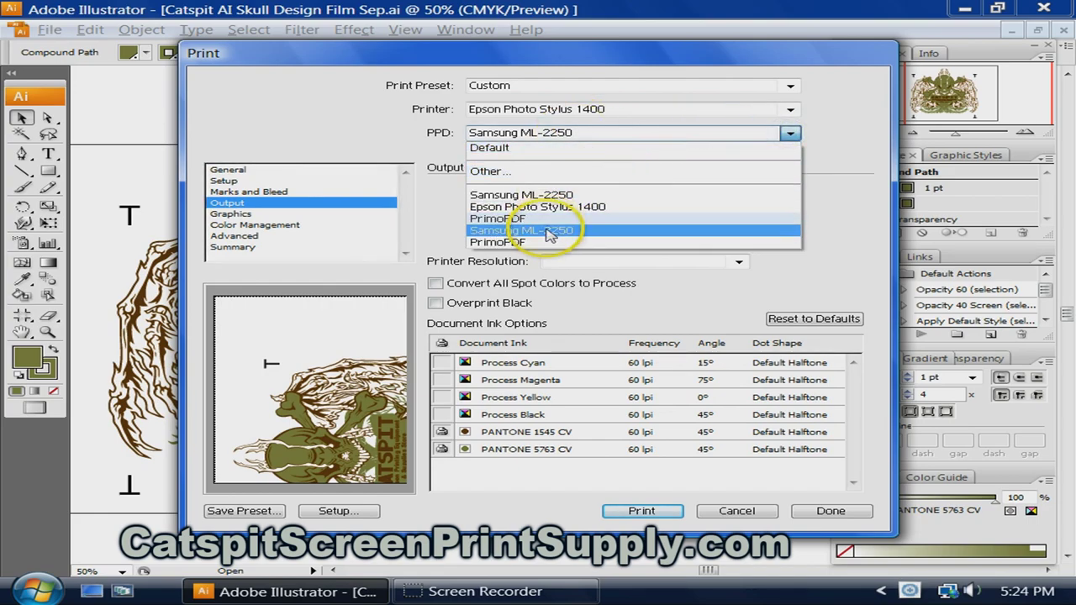
left_click(750, 515)
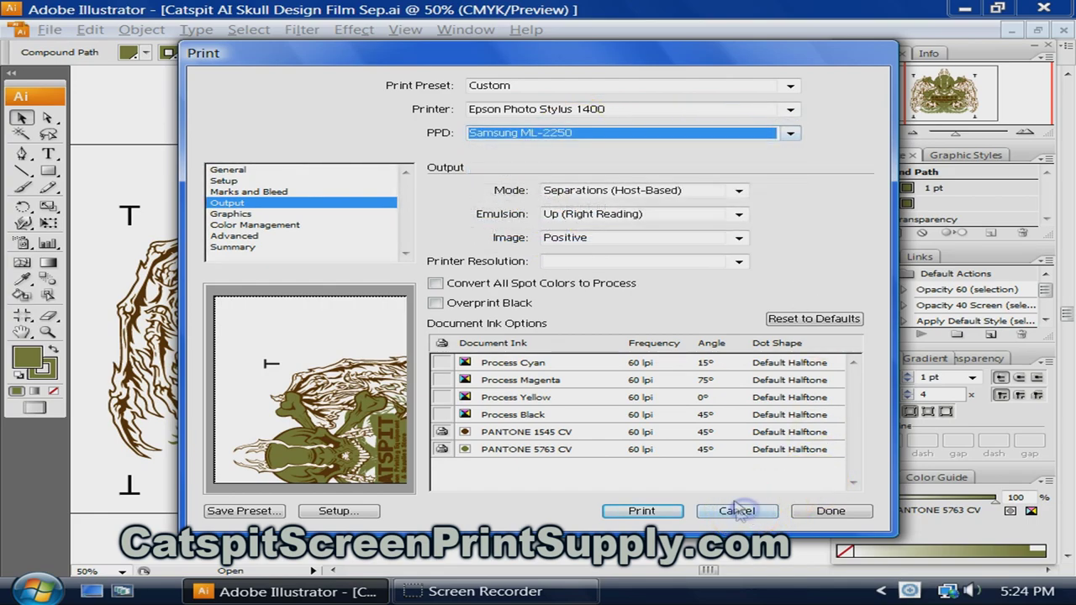
left_click(742, 512)
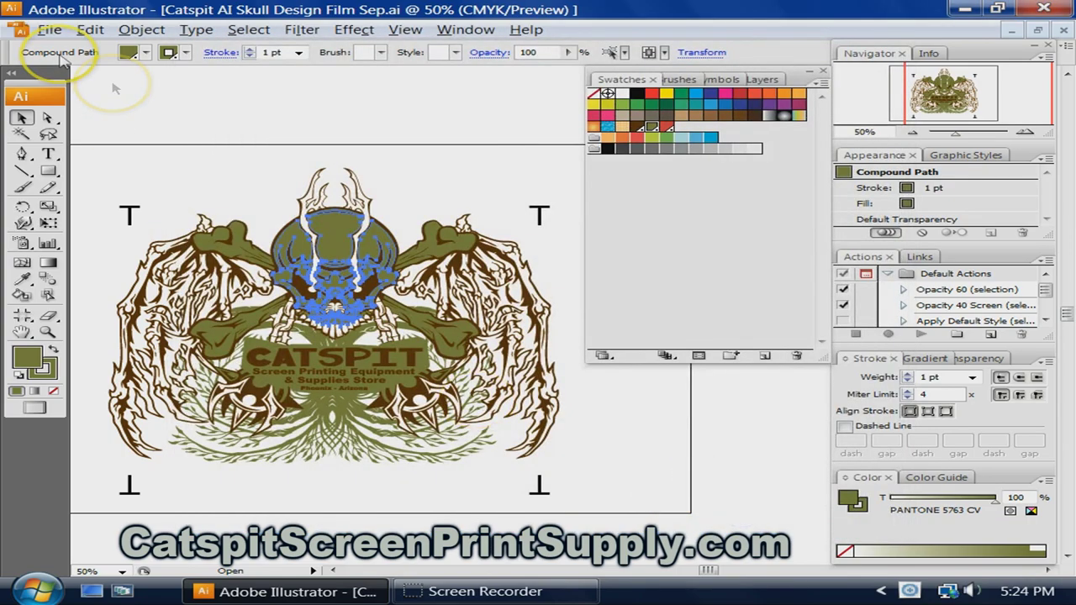
Step: Reopen Print > Output, try EPSON Stylus Photo 1400 Series, then return to Epson Photo Stylus 1400
left_click(46, 28)
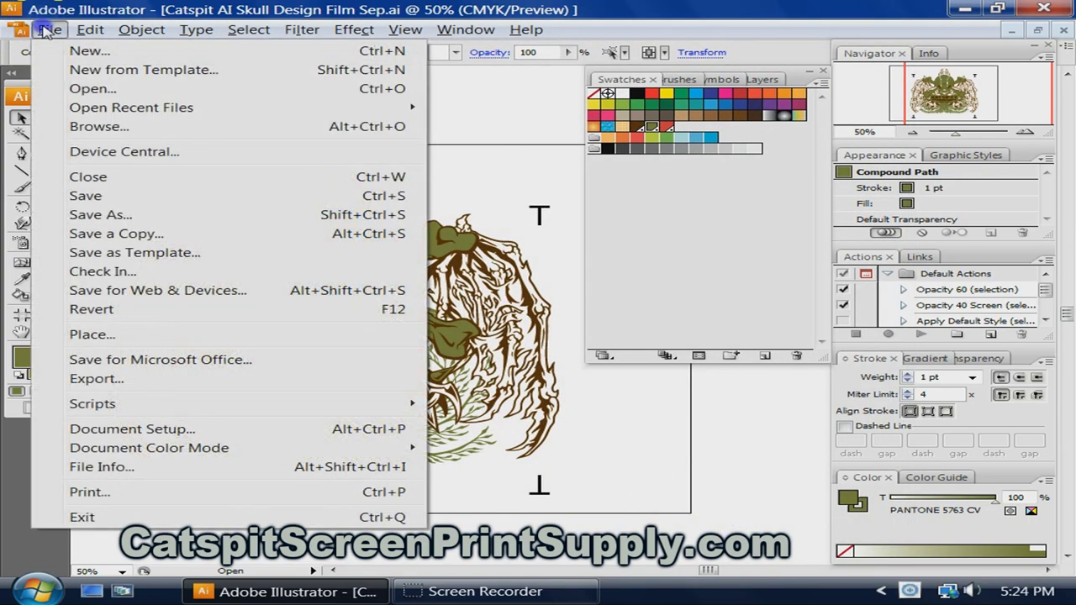
left_click(122, 500)
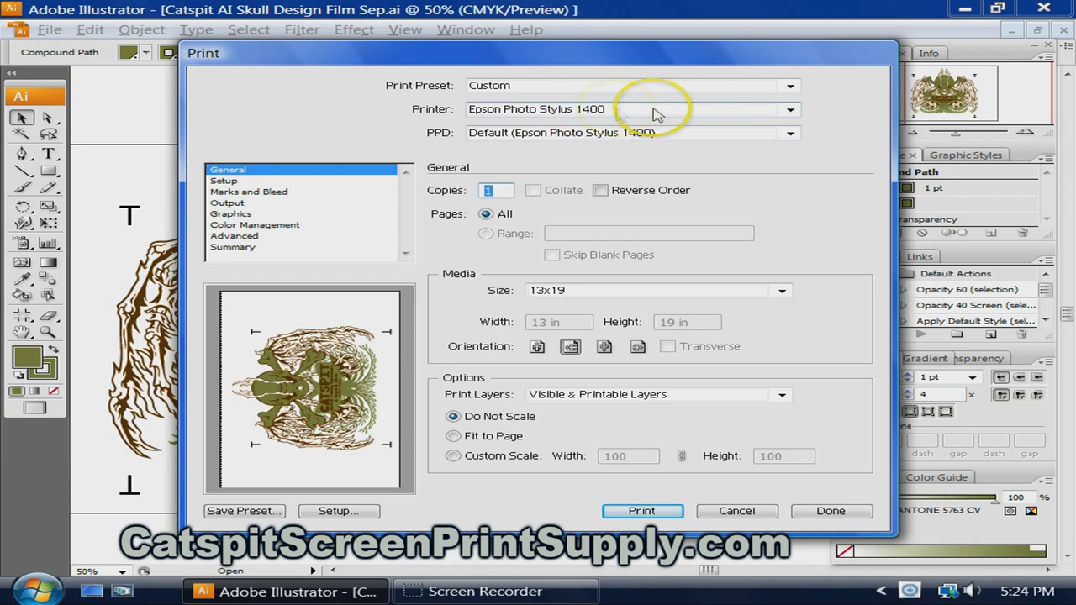
left_click(243, 206)
left_click(790, 110)
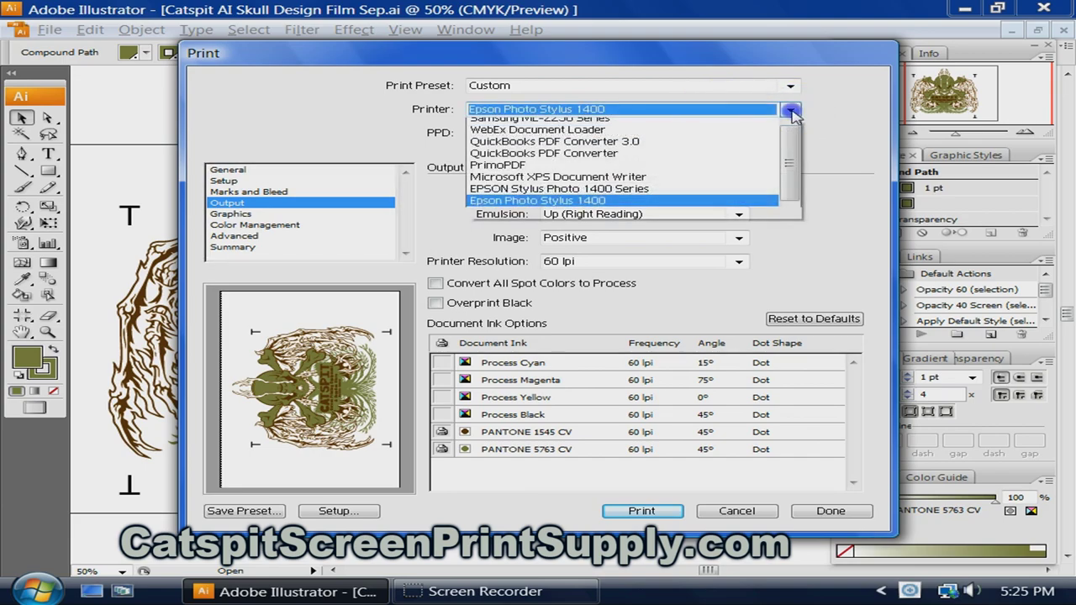
left_click(647, 212)
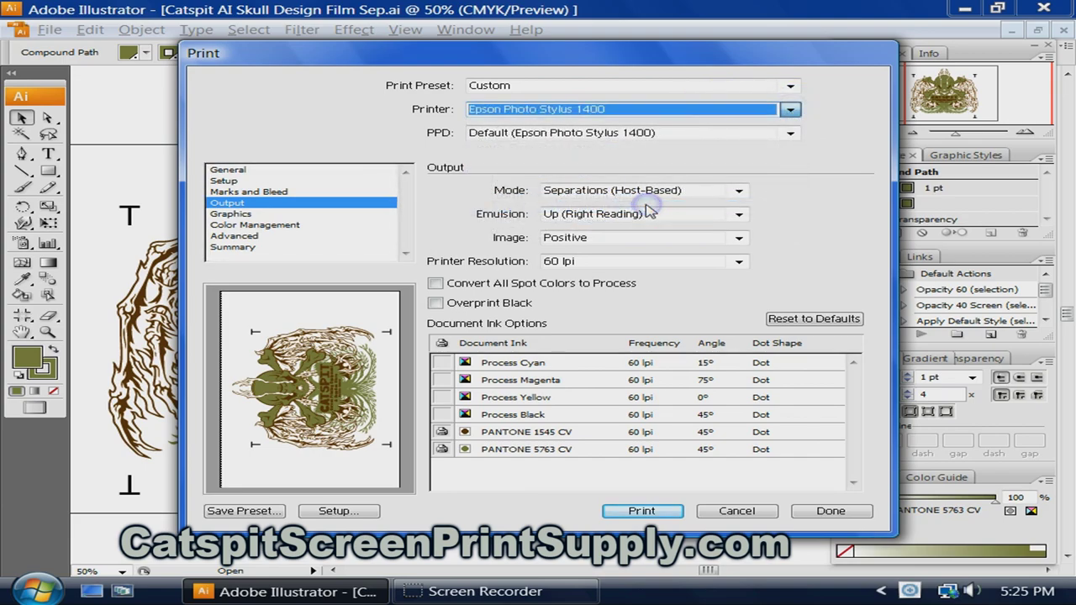
scroll(647, 212, "down", 1)
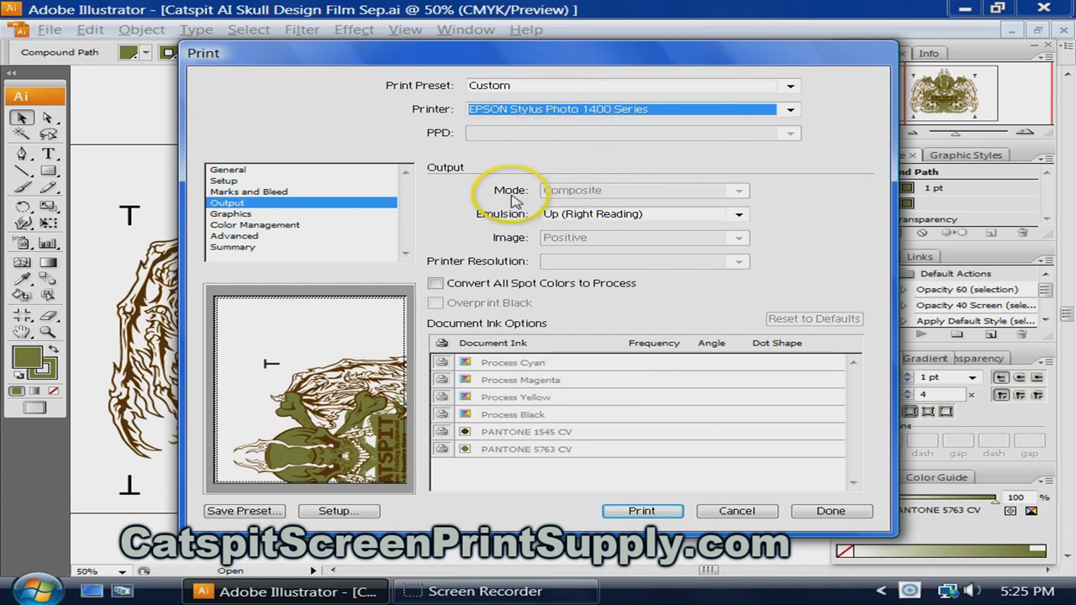
left_click(738, 192)
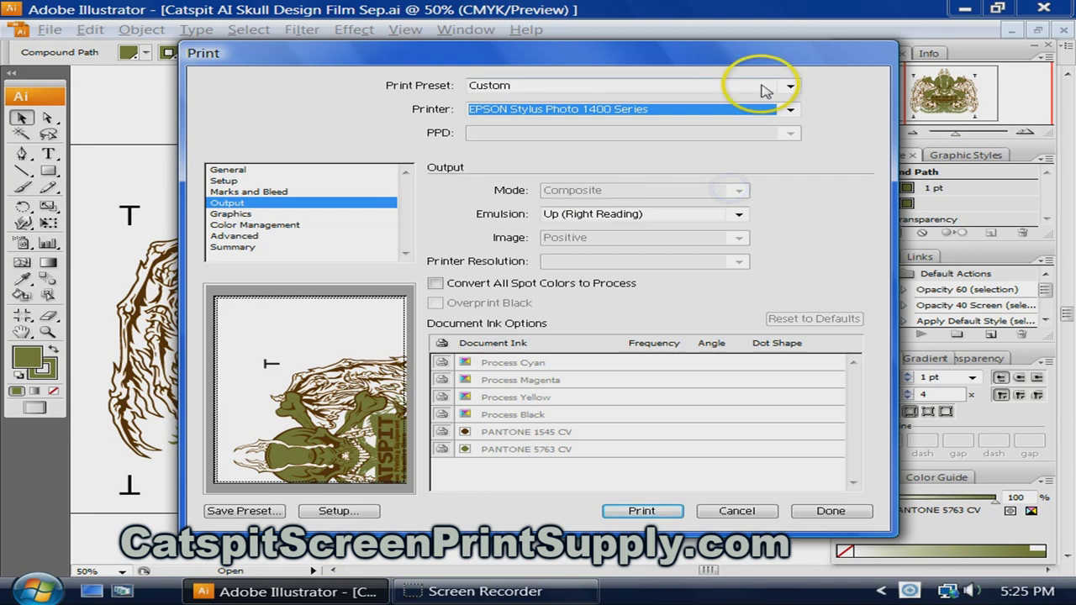
left_click(790, 109)
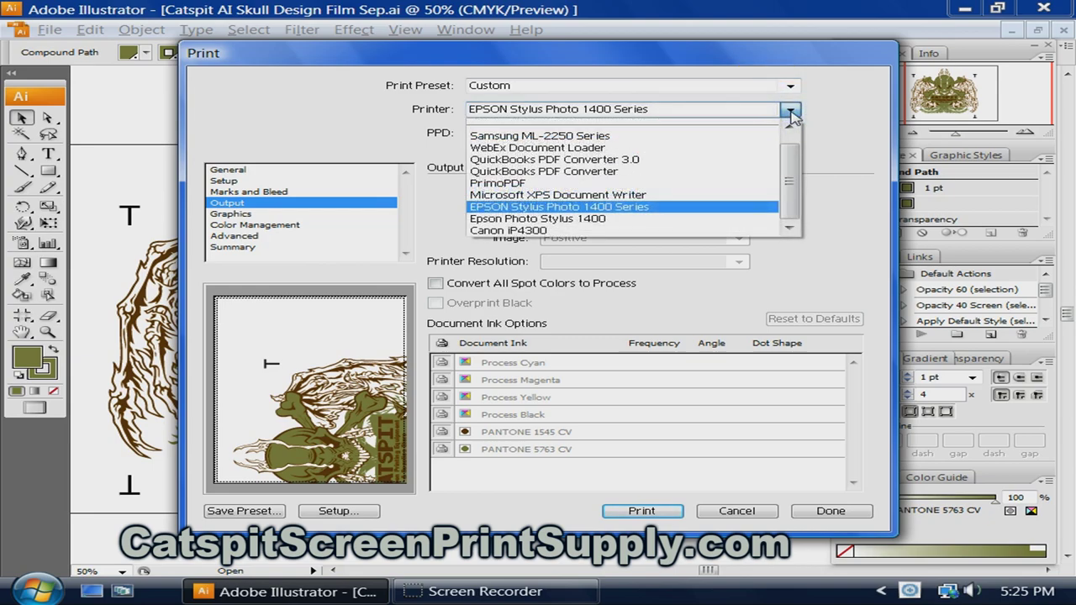
left_click(641, 217)
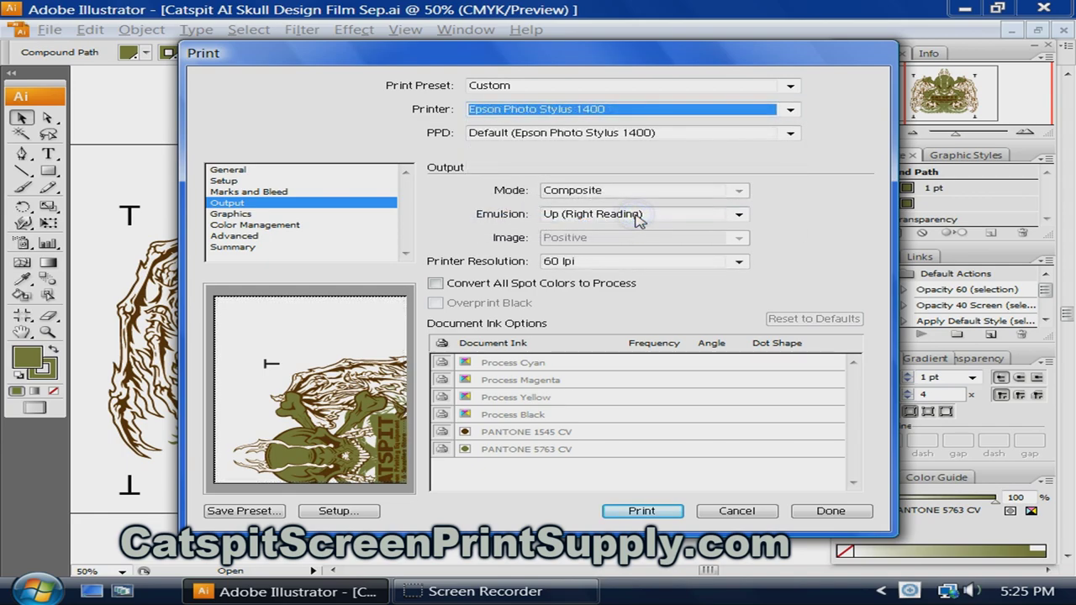
Step: Set host-based separations, review positive, 60 lpi and both PANTONE inks, then cancel
left_click(739, 192)
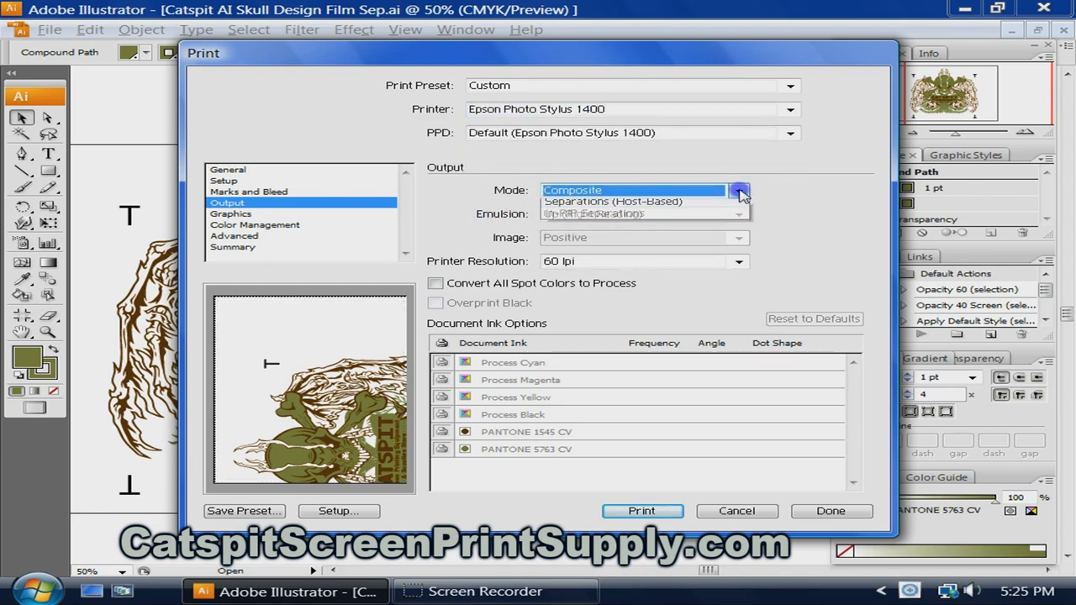
left_click(683, 217)
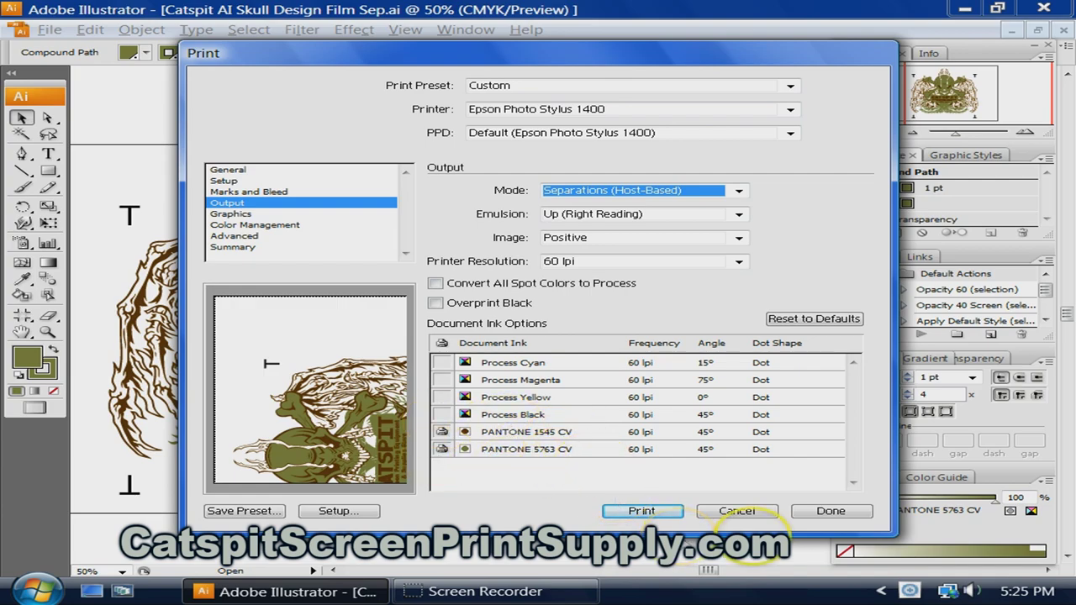
left_click(760, 513)
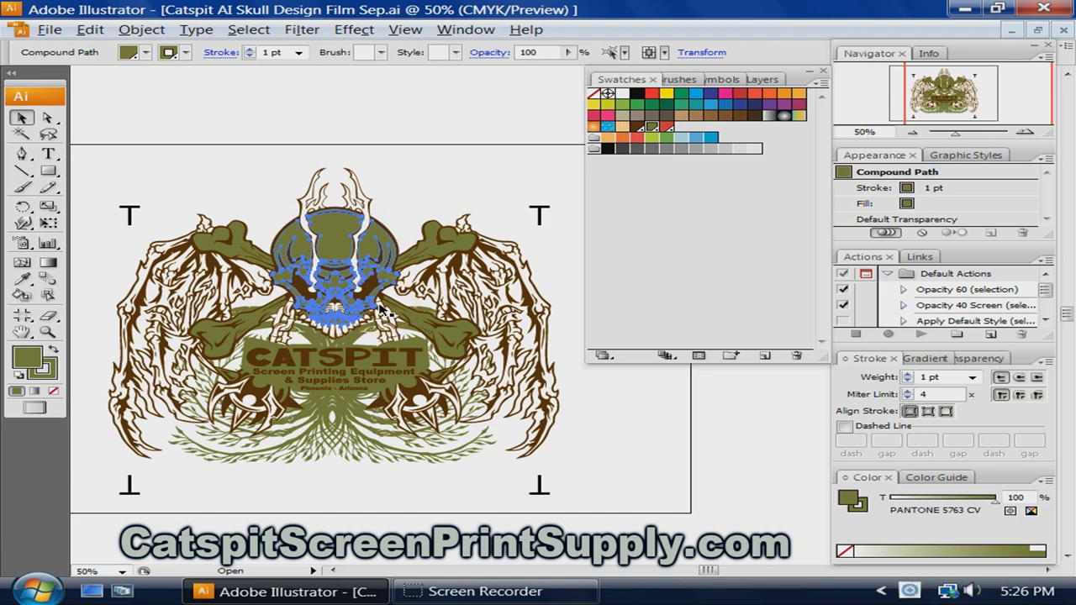
left_click(466, 29)
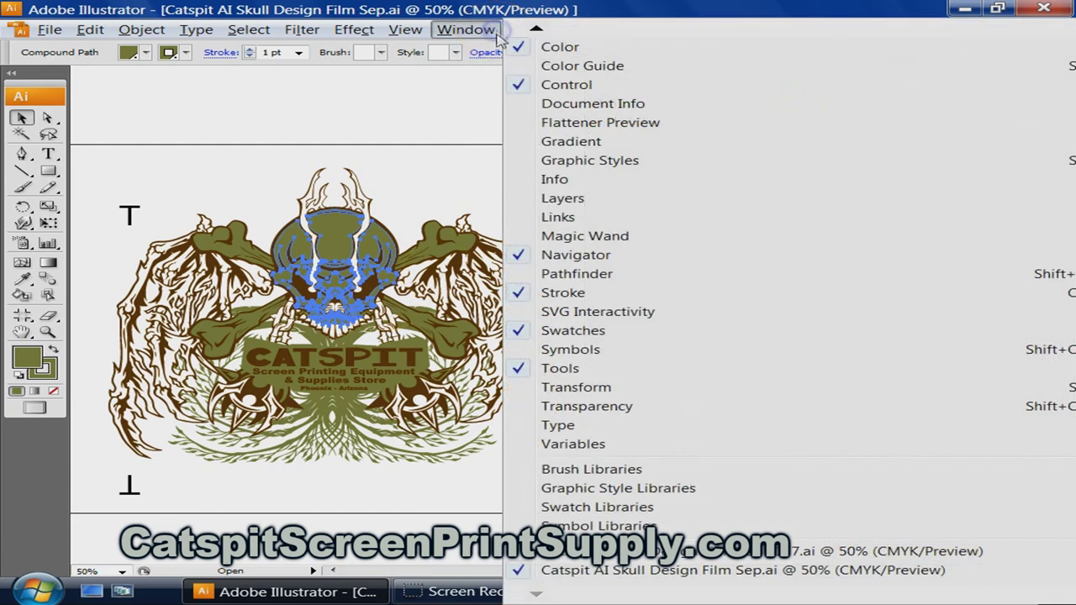
left_click(632, 553)
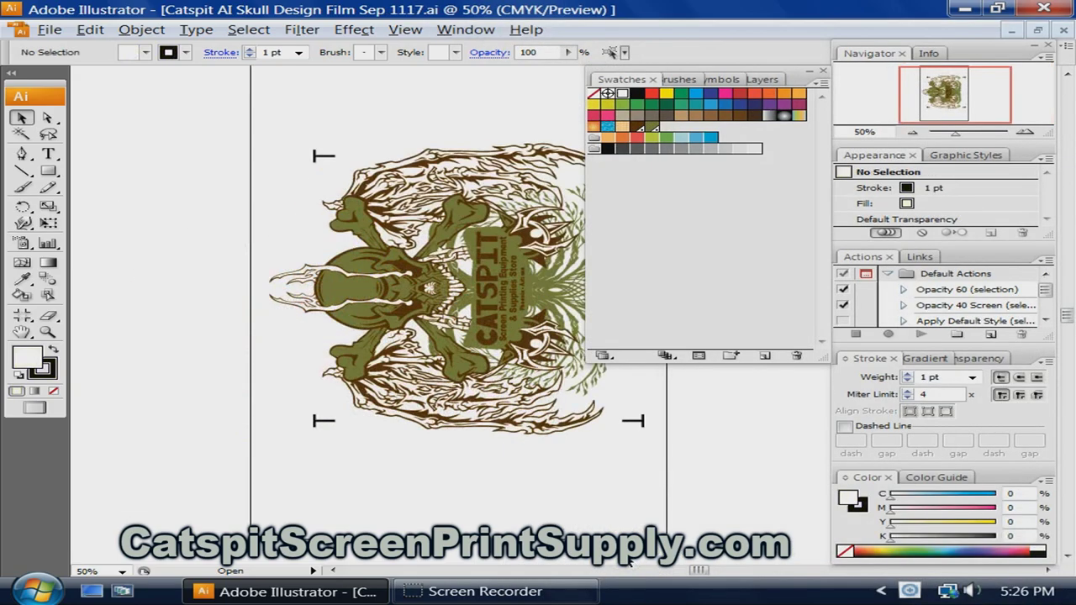
left_click_drag(521, 229, 382, 244)
left_click(553, 349)
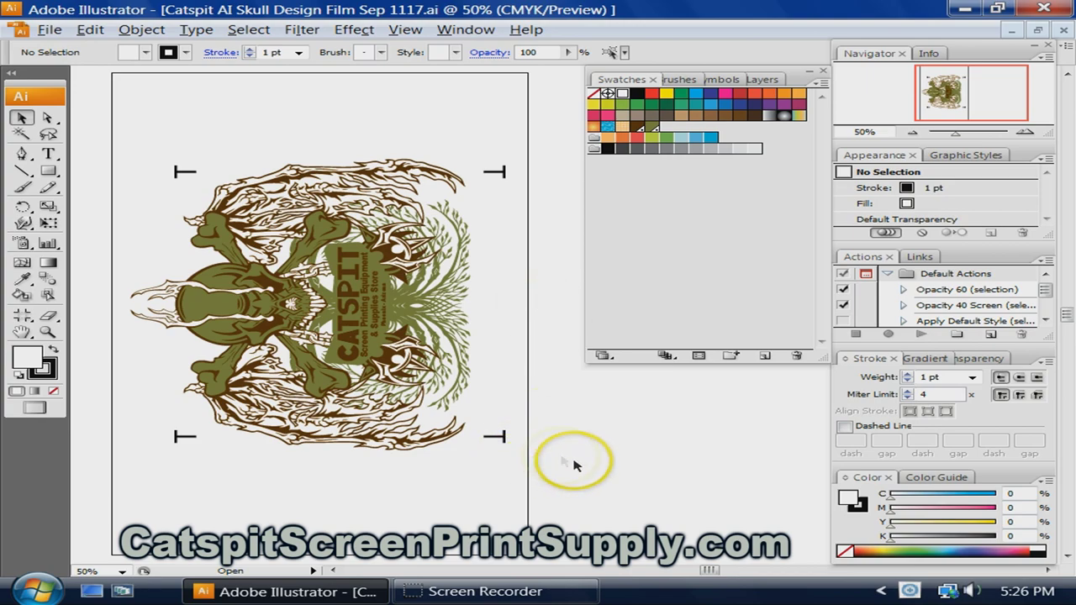
left_click(465, 29)
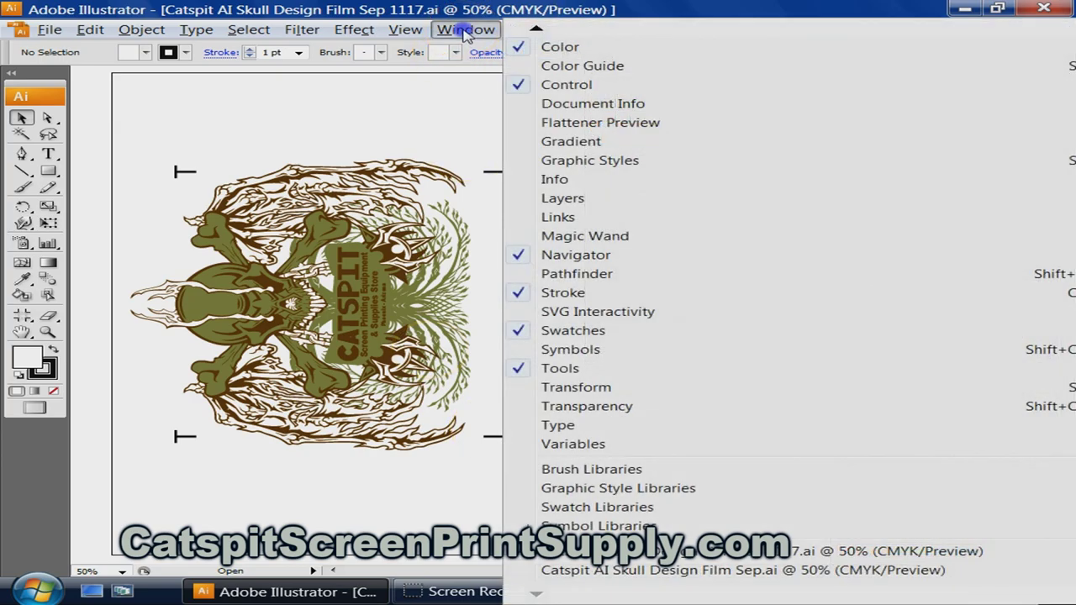
left_click(607, 570)
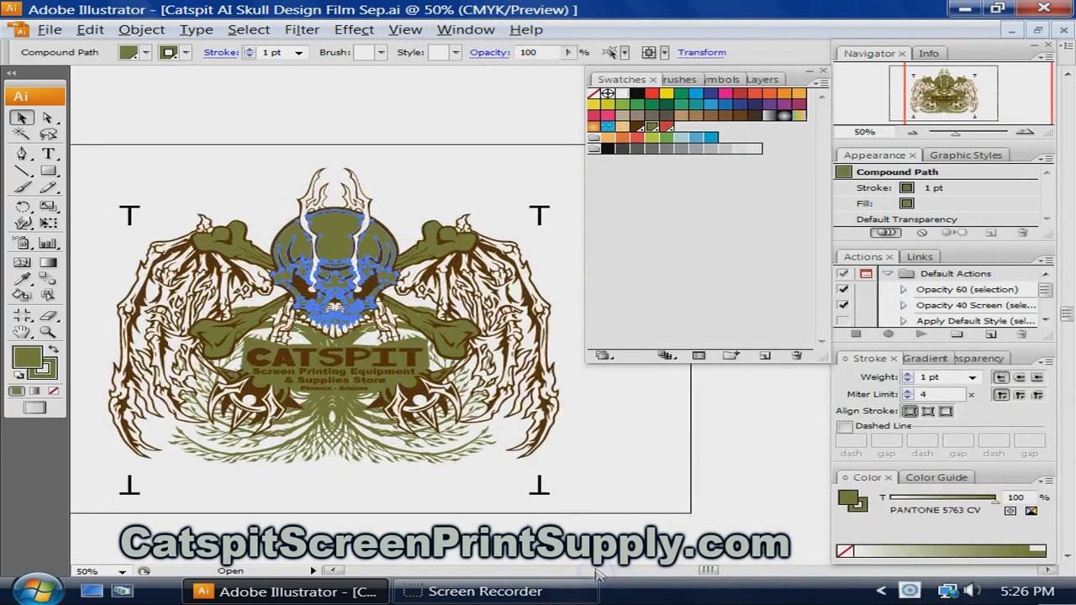
Step: With nothing selected, print the skull as Separations (Host-Based) from the Output settings
left_click(613, 408)
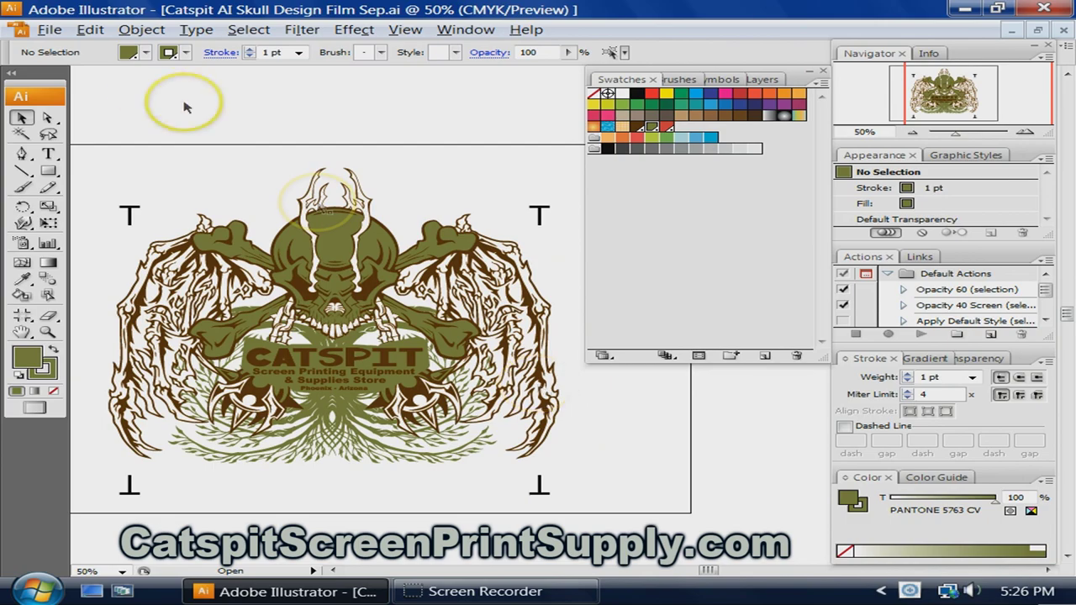
left_click(52, 29)
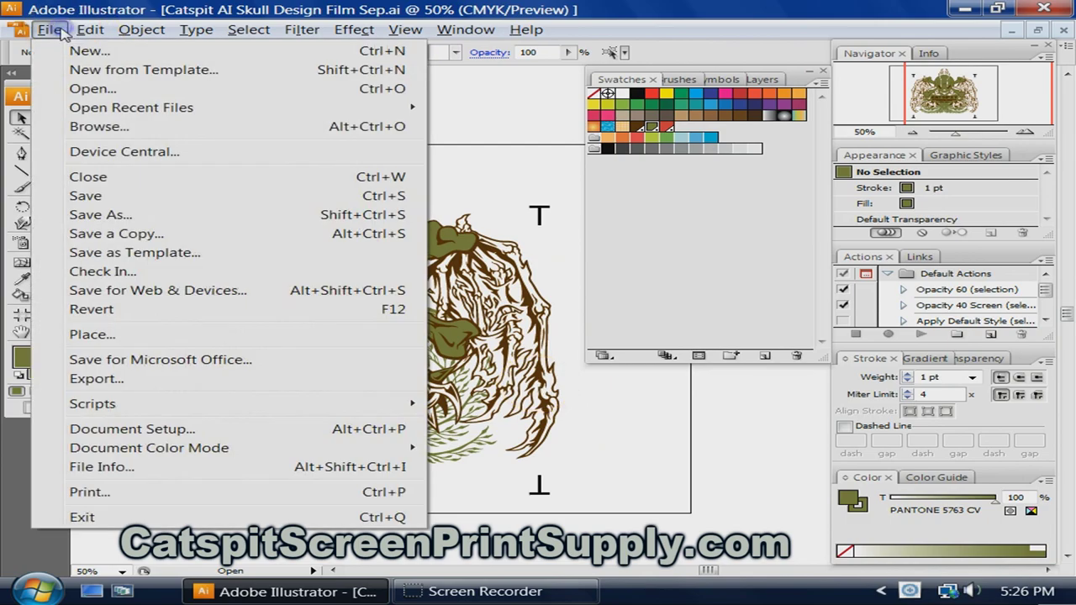
left_click(103, 492)
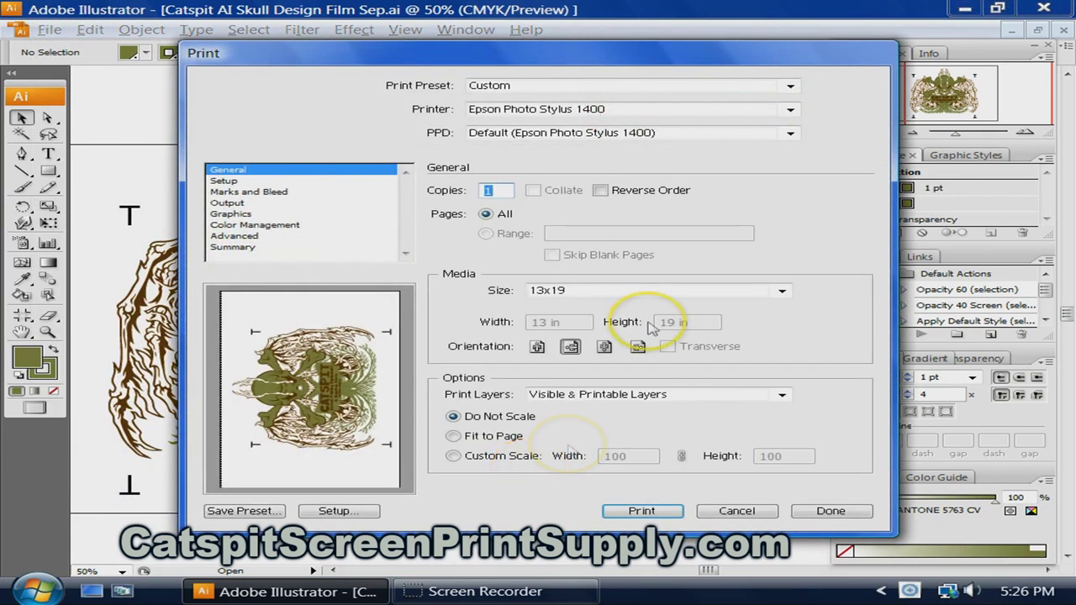
left_click(234, 204)
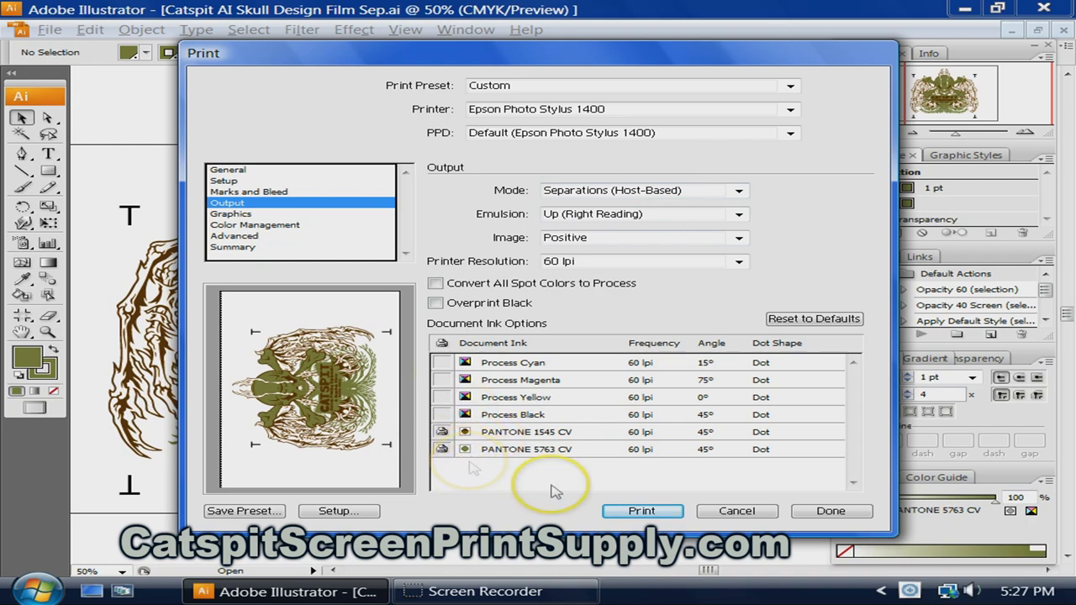
left_click(665, 513)
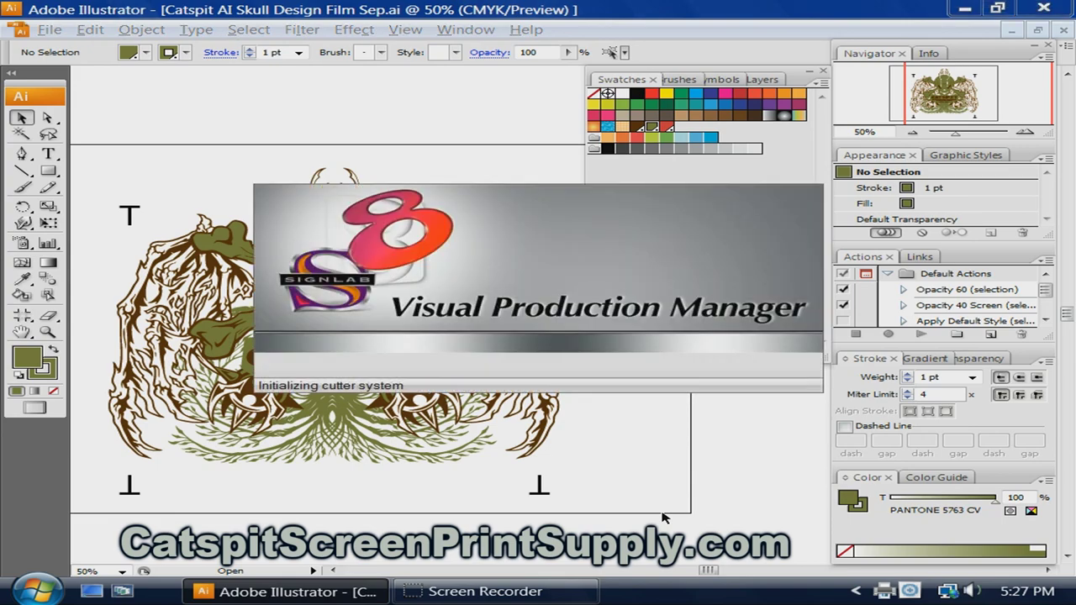
Step: Let SignLab Visual Production Manager start and open FilmMaker DTP with the skull job queued
left_click(650, 514)
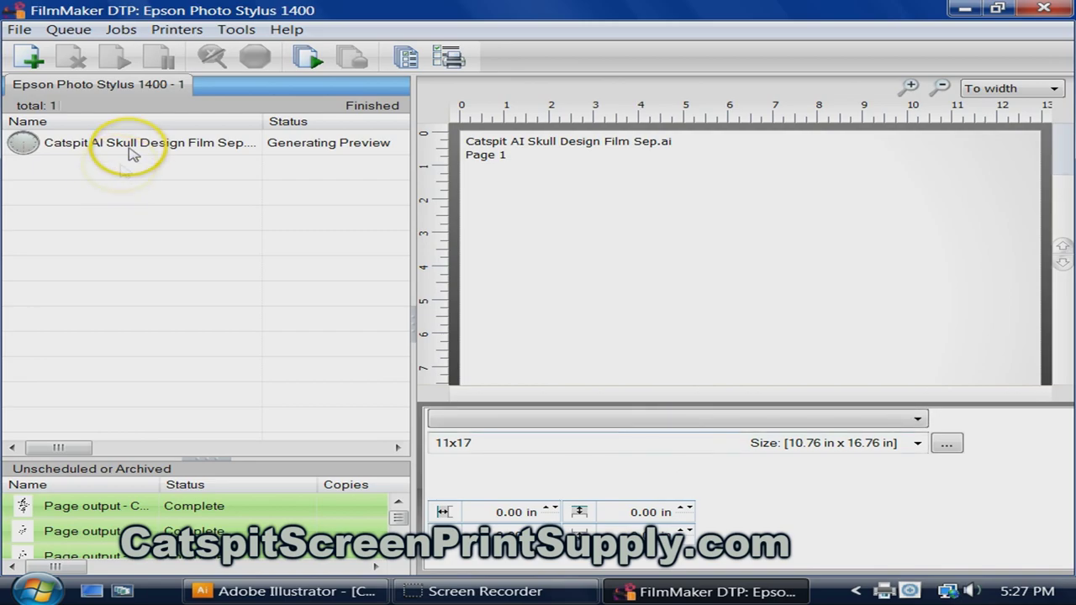
Step: Select the skull job and scroll through both black separation pages in the preview
left_click(134, 144)
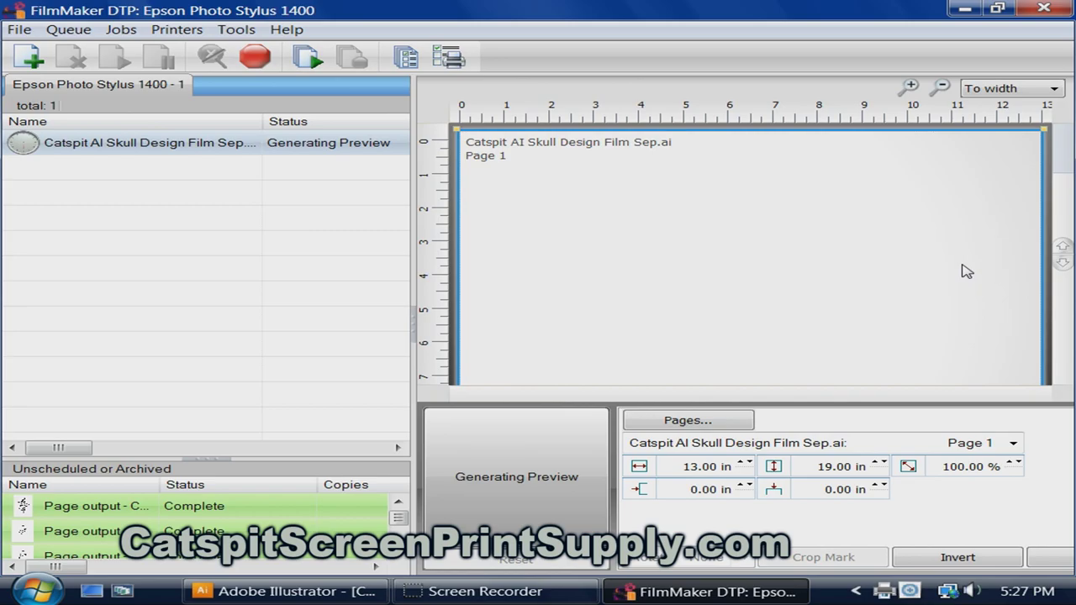
left_click(1062, 263)
left_click(1062, 263)
left_click(1063, 263)
left_click(1063, 264)
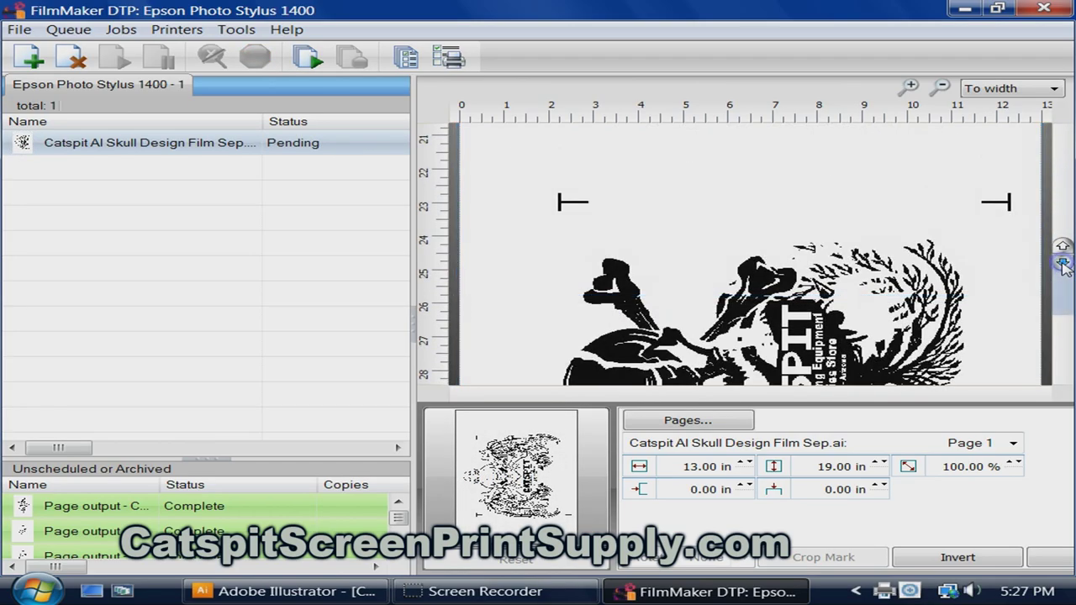
left_click(1063, 263)
left_click(1063, 264)
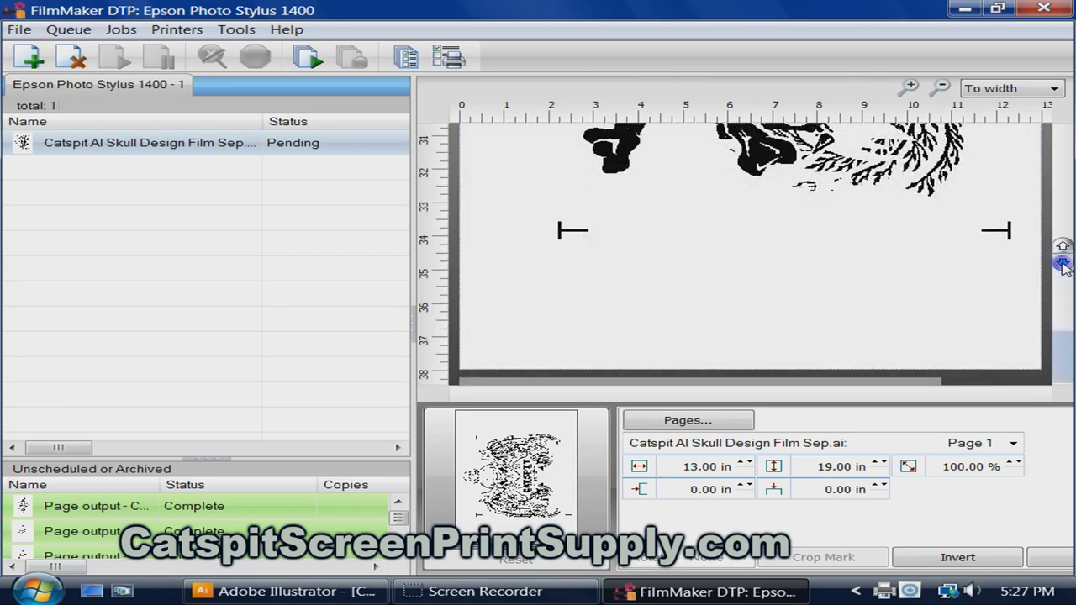
left_click(1063, 248)
left_click(1063, 248)
left_click(1062, 248)
left_click(1062, 248)
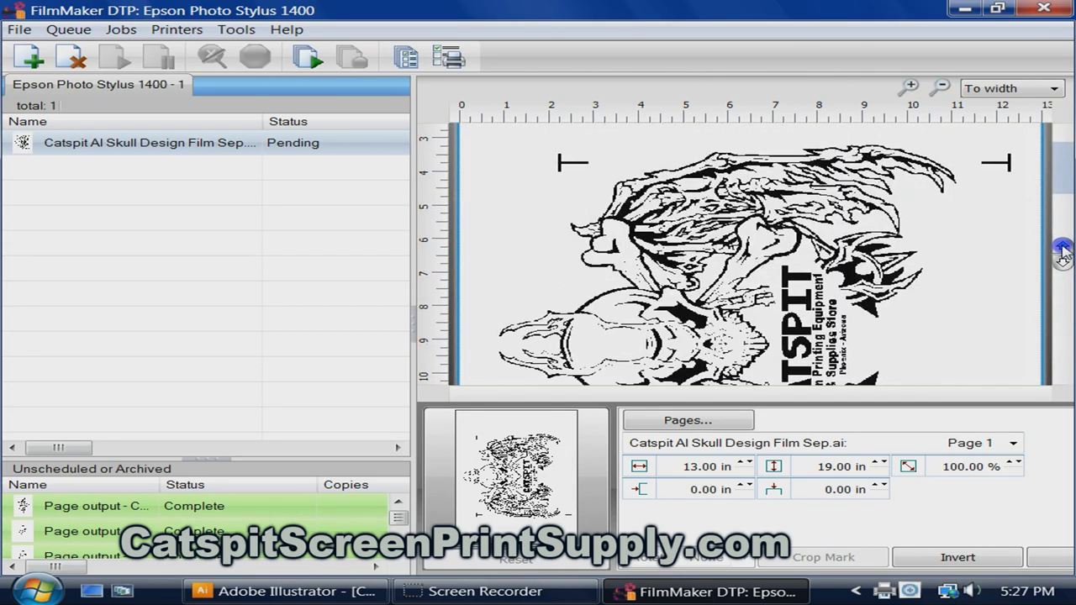
left_click(1063, 264)
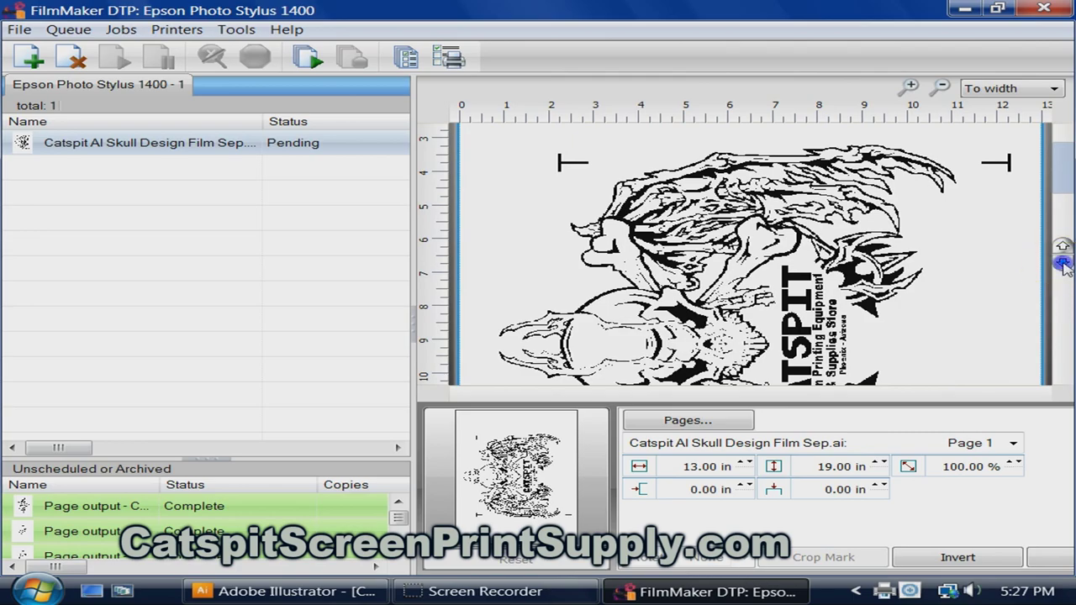
left_click(1063, 263)
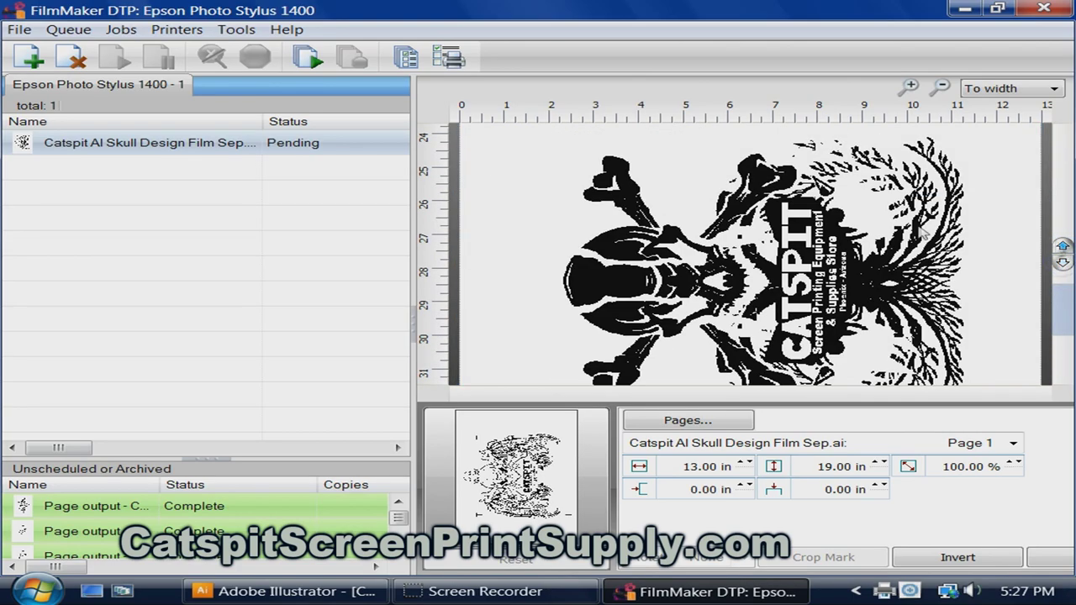
Step: Print the skull job from its context menu, then scroll back through both plates
left_click(244, 139)
right_click(237, 142)
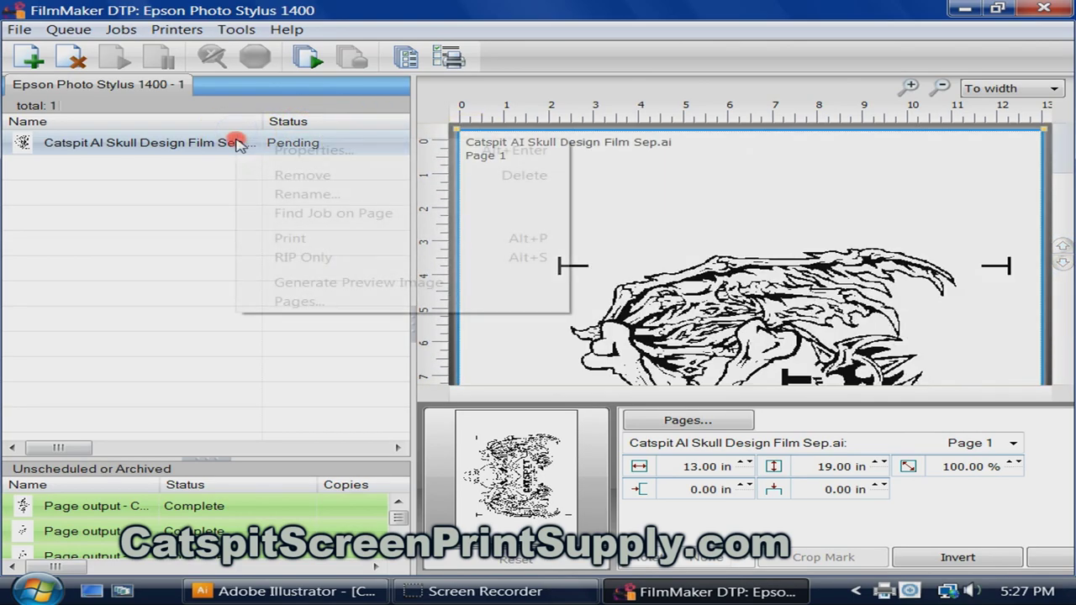
left_click(283, 239)
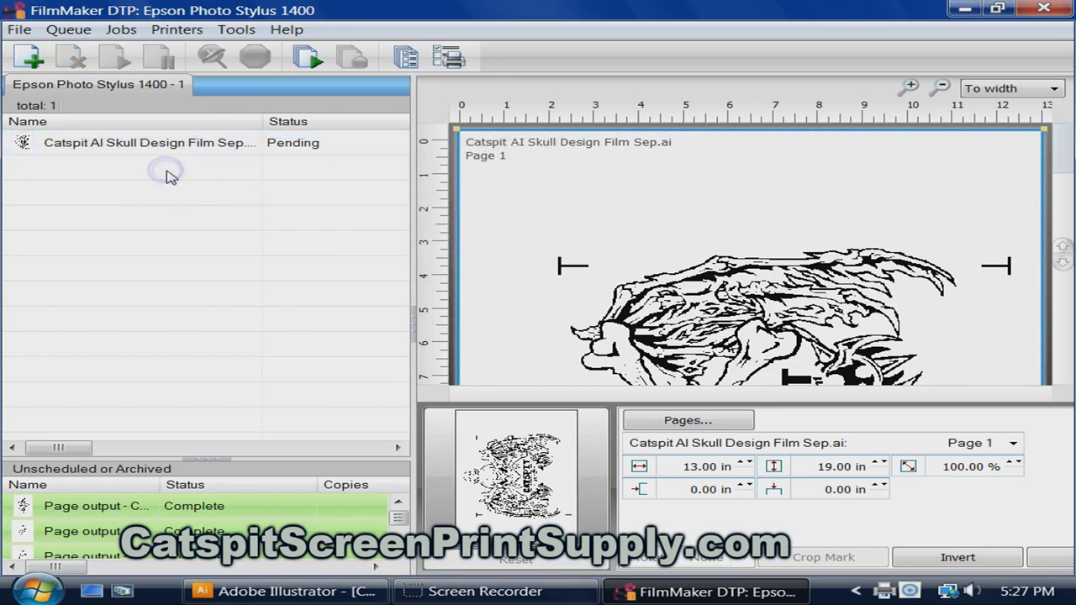
left_click(1064, 265)
left_click(1065, 265)
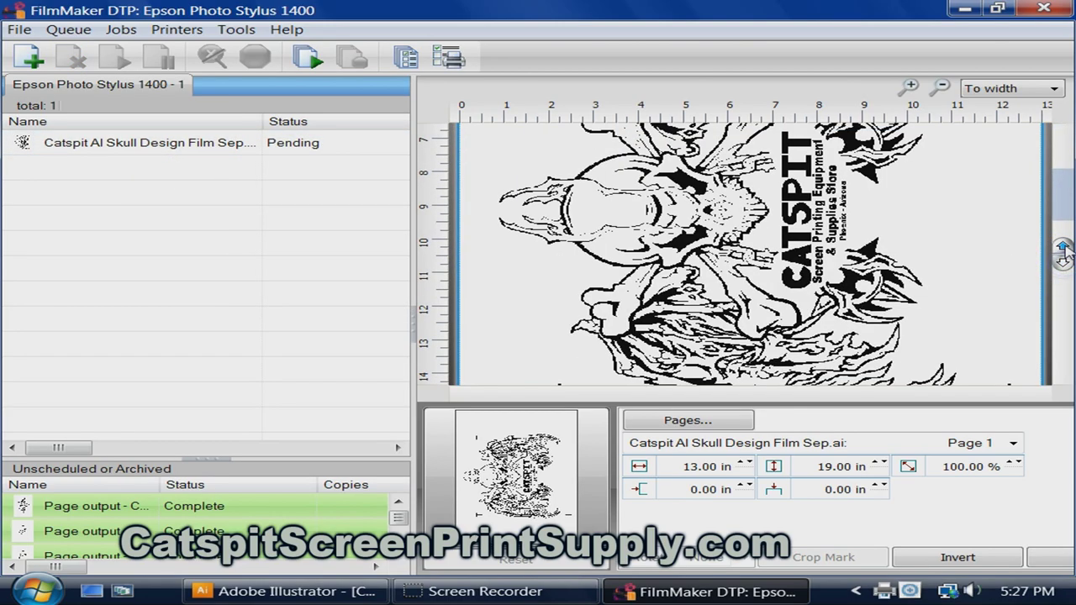
left_click(1064, 264)
left_click(1063, 265)
left_click(1063, 262)
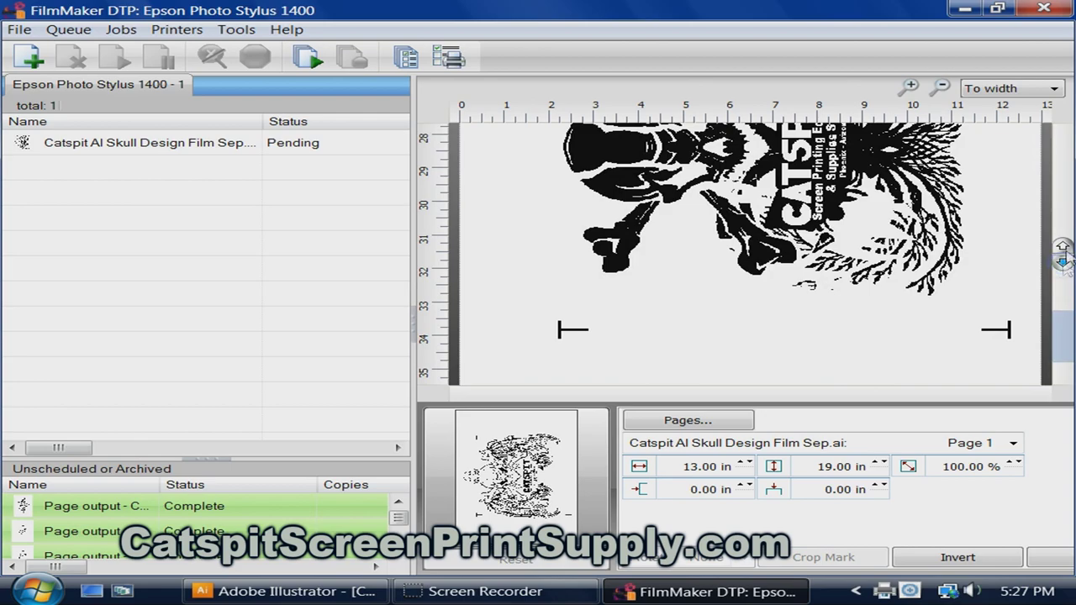
left_click(1064, 248)
left_click(1064, 248)
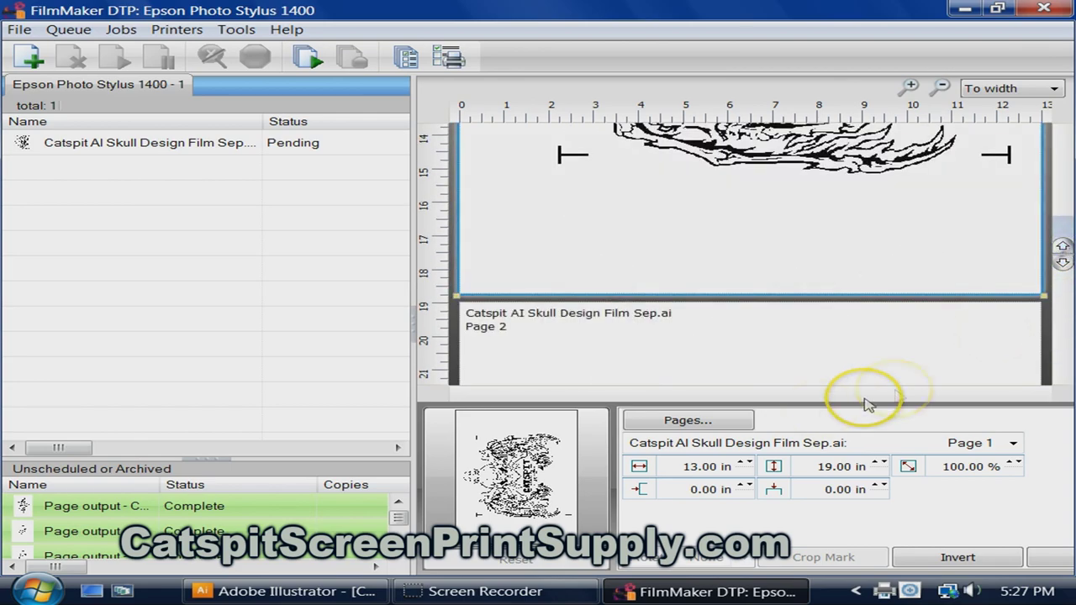
Step: Set the preview zoom to 25% to compare both pages, then return to Illustrator
left_click(1043, 88)
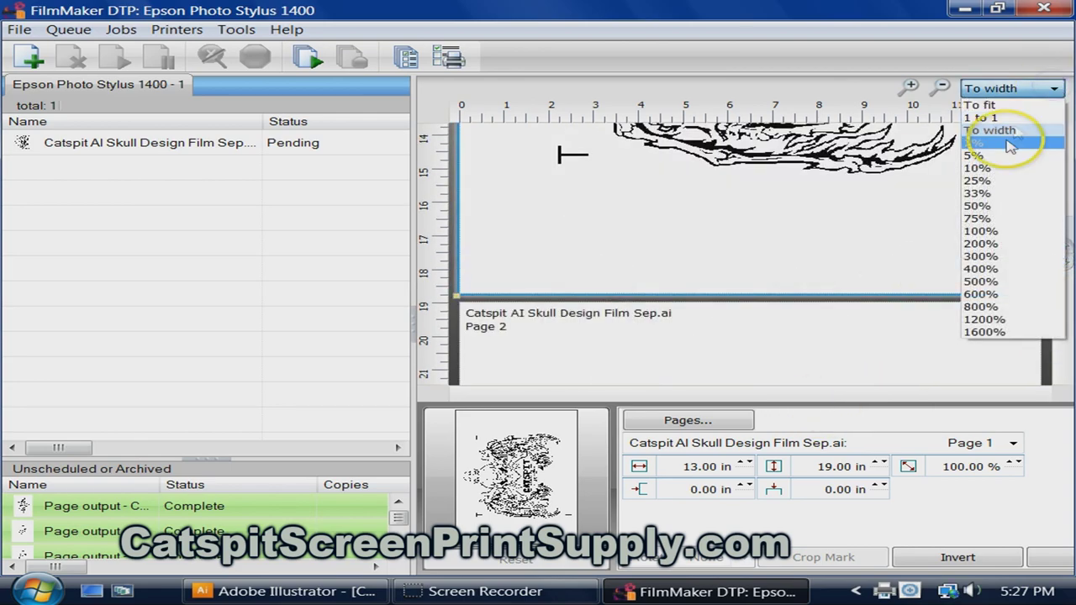
left_click(1005, 181)
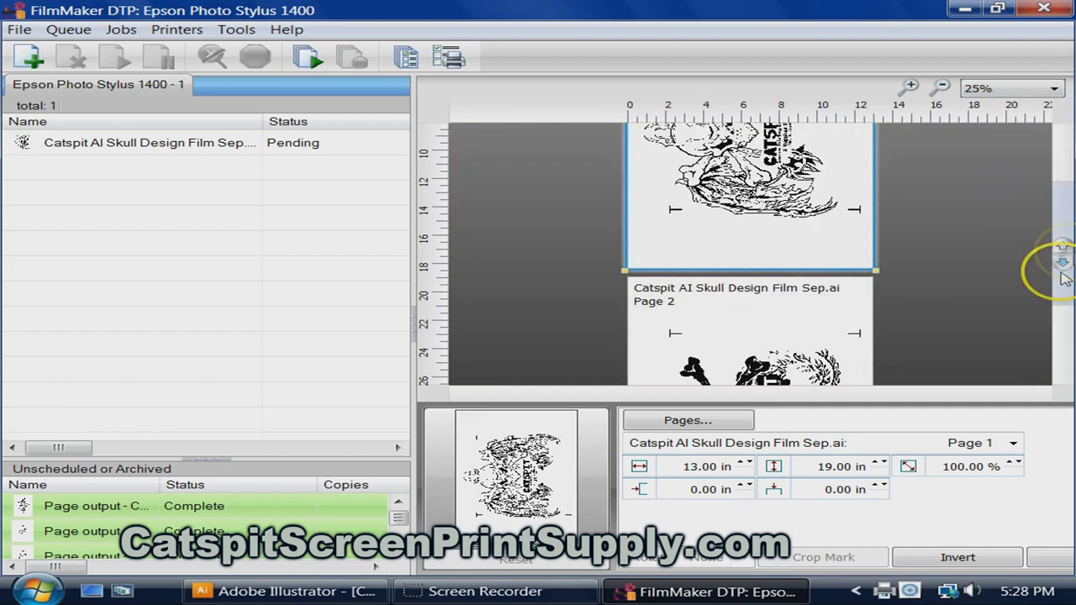
left_click(1063, 266)
left_click(1064, 247)
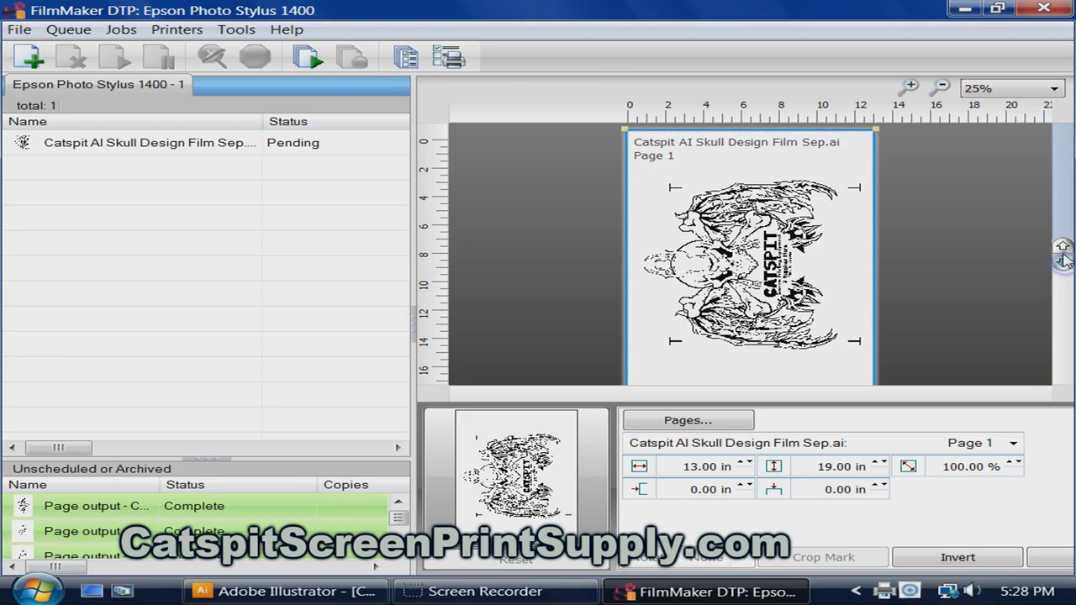
left_click(1064, 262)
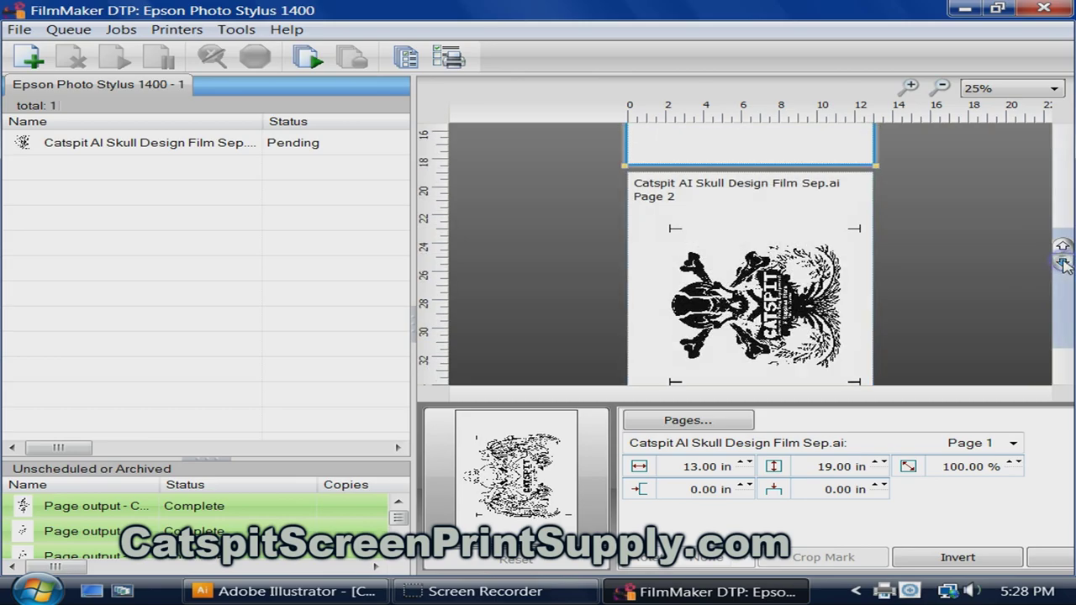
left_click(353, 591)
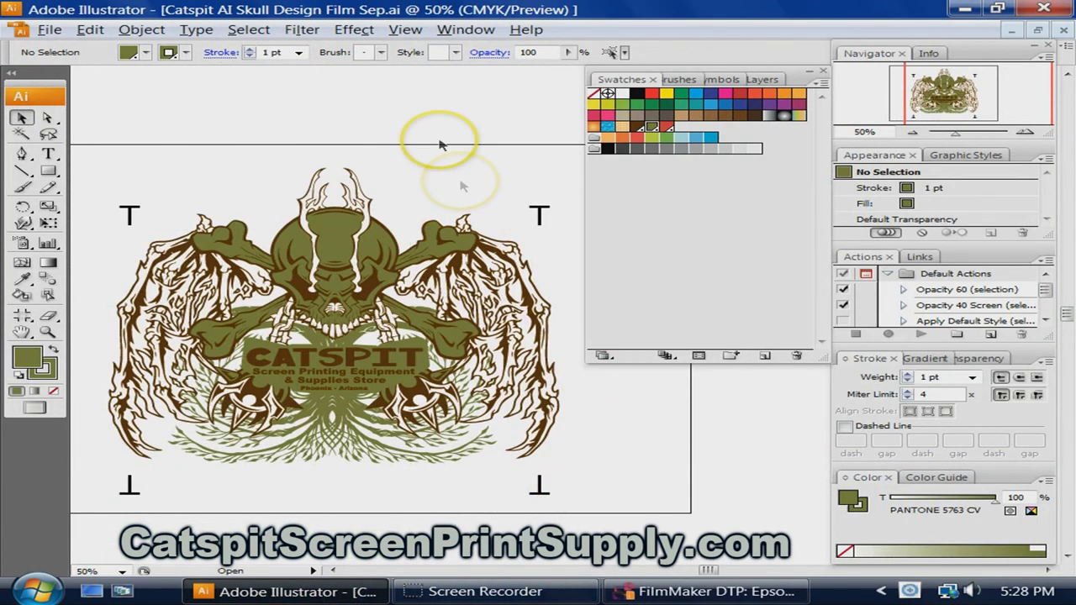